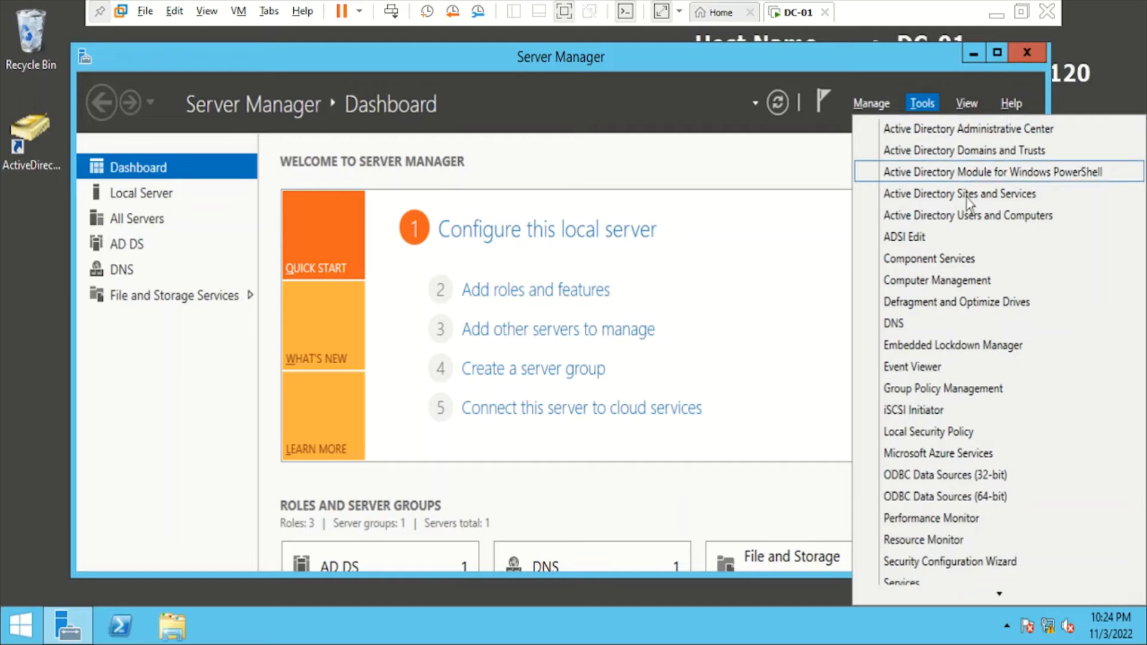
Open Active Directory Users and Computers and bring up the properties of the contoso.com domain.
click(968, 217)
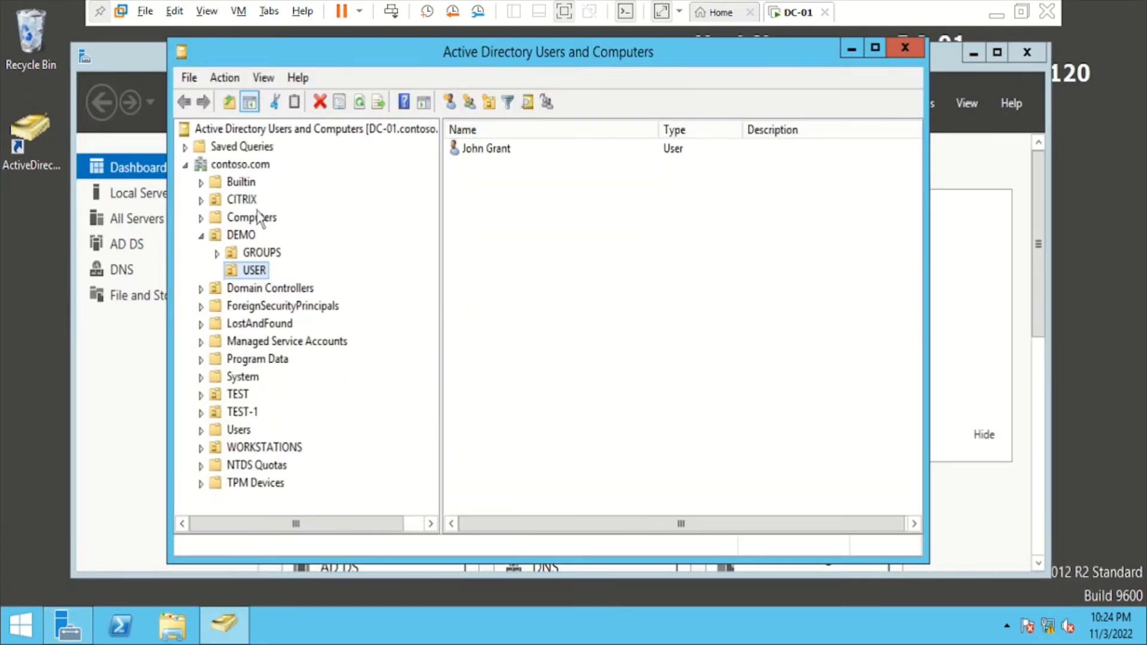
click(238, 165)
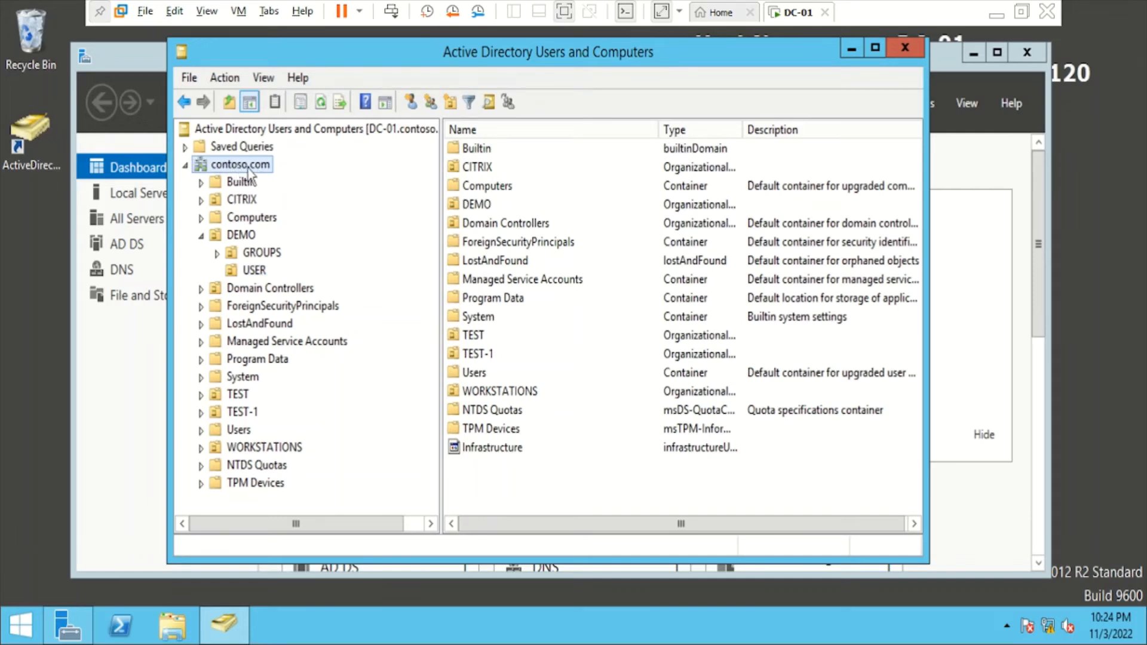
right_click(249, 169)
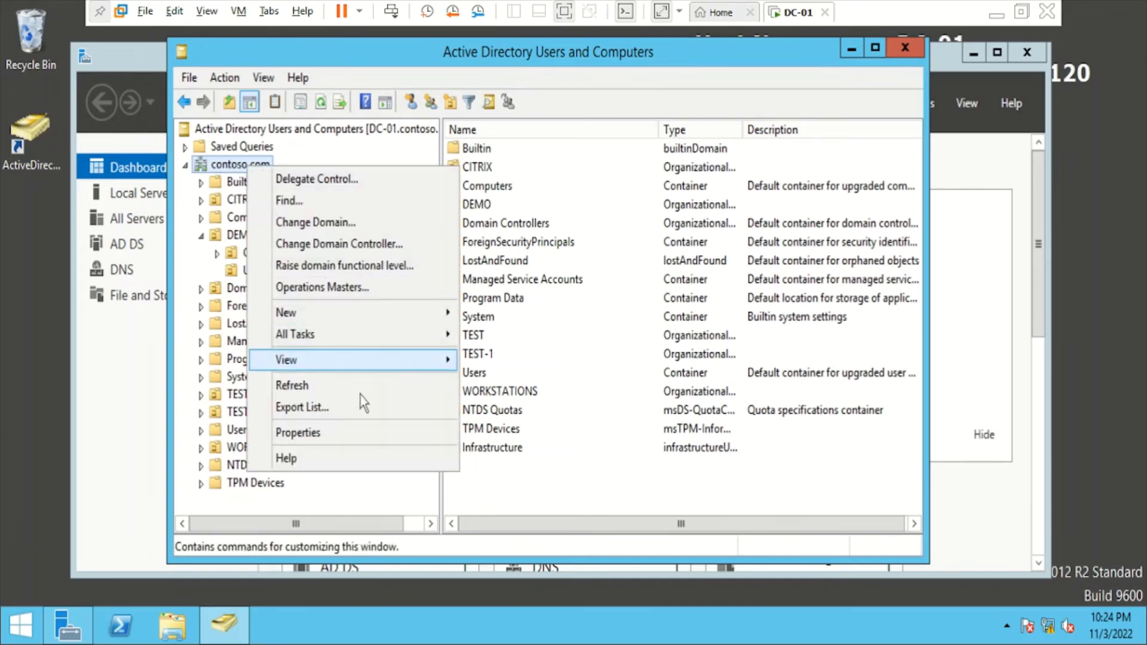
click(362, 434)
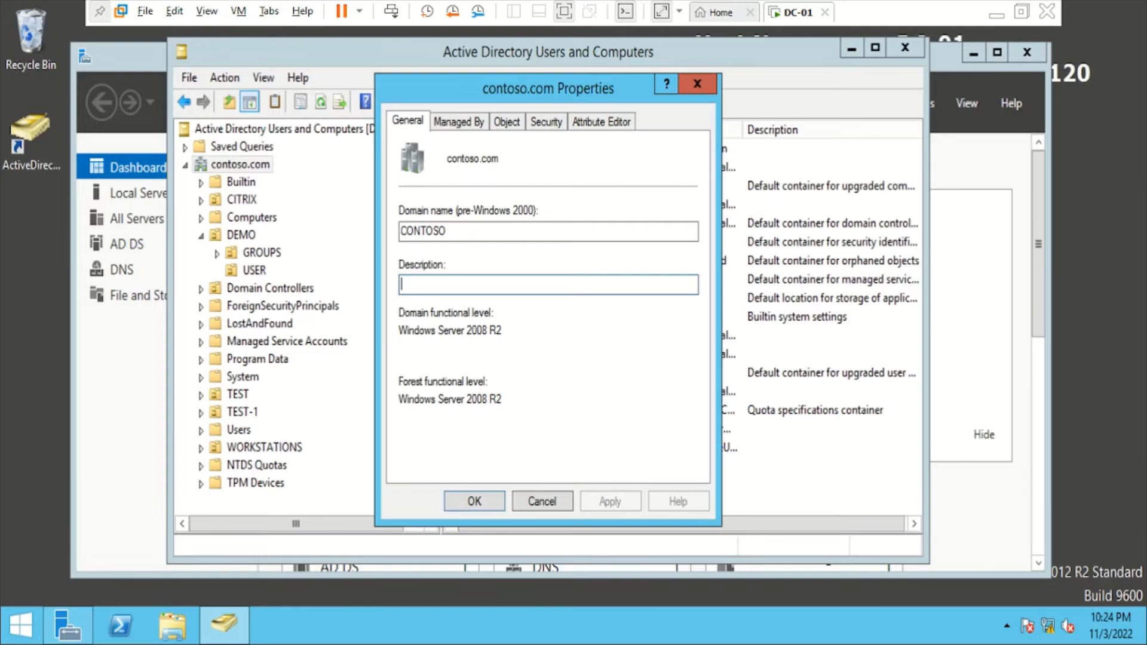
Examine the forest functional level in the contoso.com properties, then close them without changes.
drag(399, 399, 502, 399)
click(503, 399)
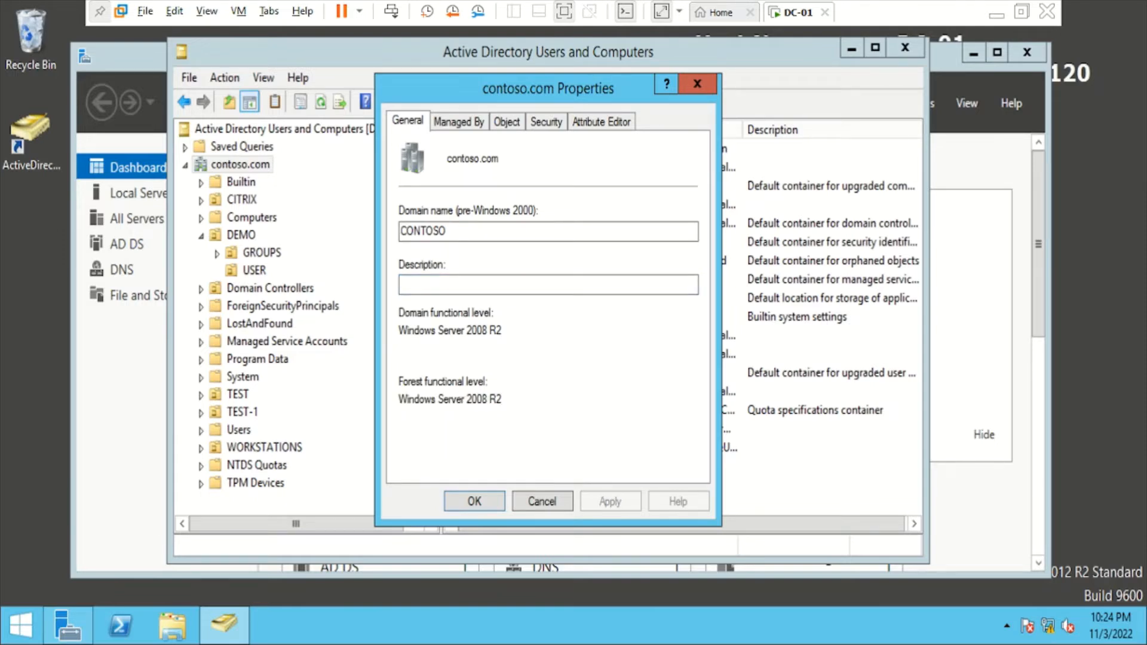
drag(503, 399, 399, 399)
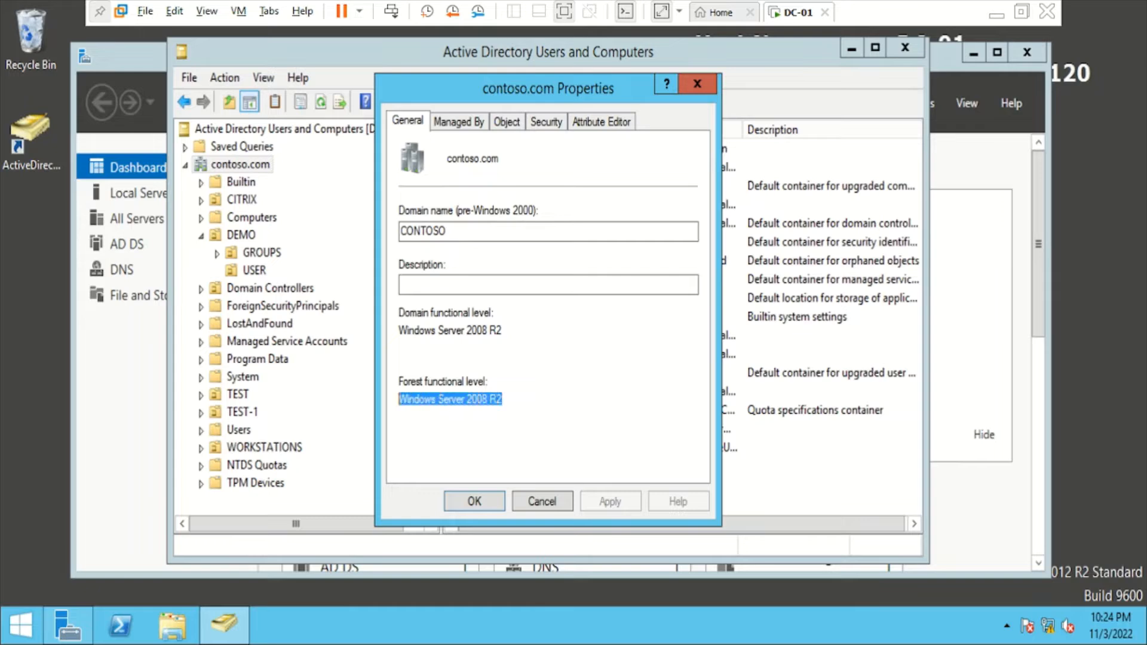
click(398, 399)
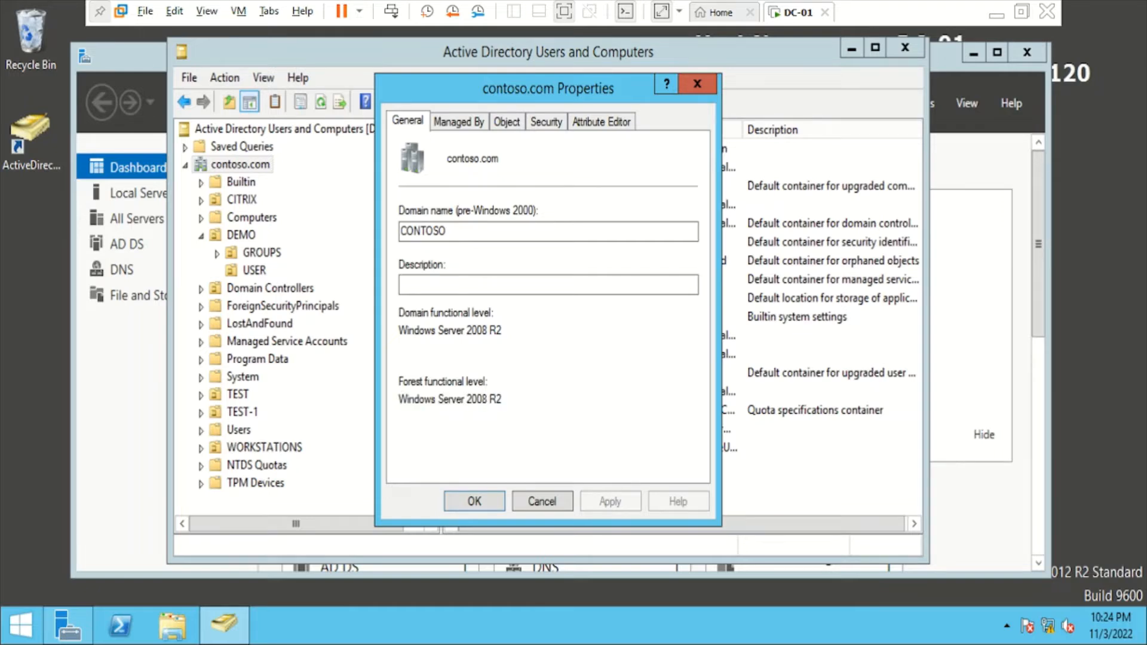
drag(398, 399, 503, 399)
click(502, 399)
drag(503, 399, 399, 399)
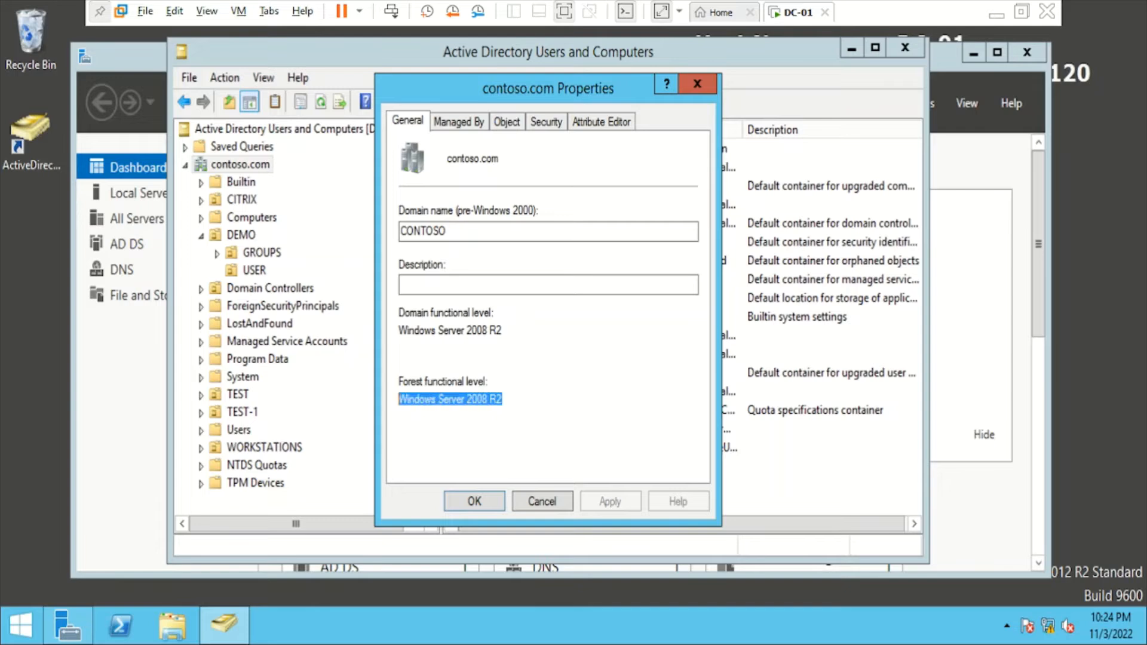
click(408, 399)
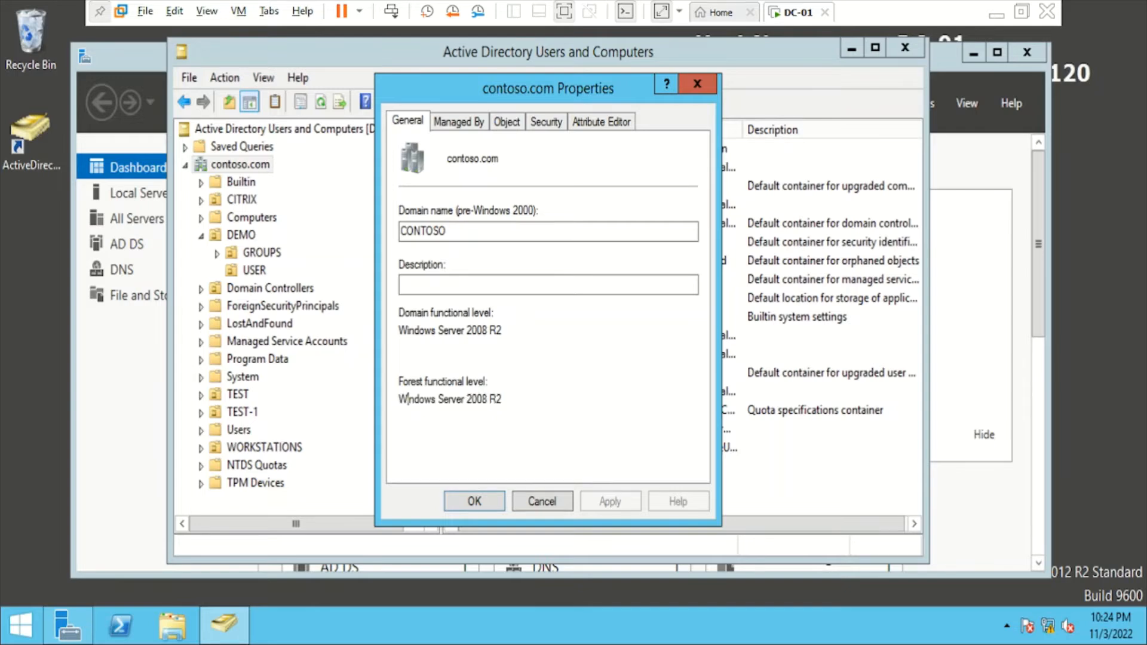
click(541, 502)
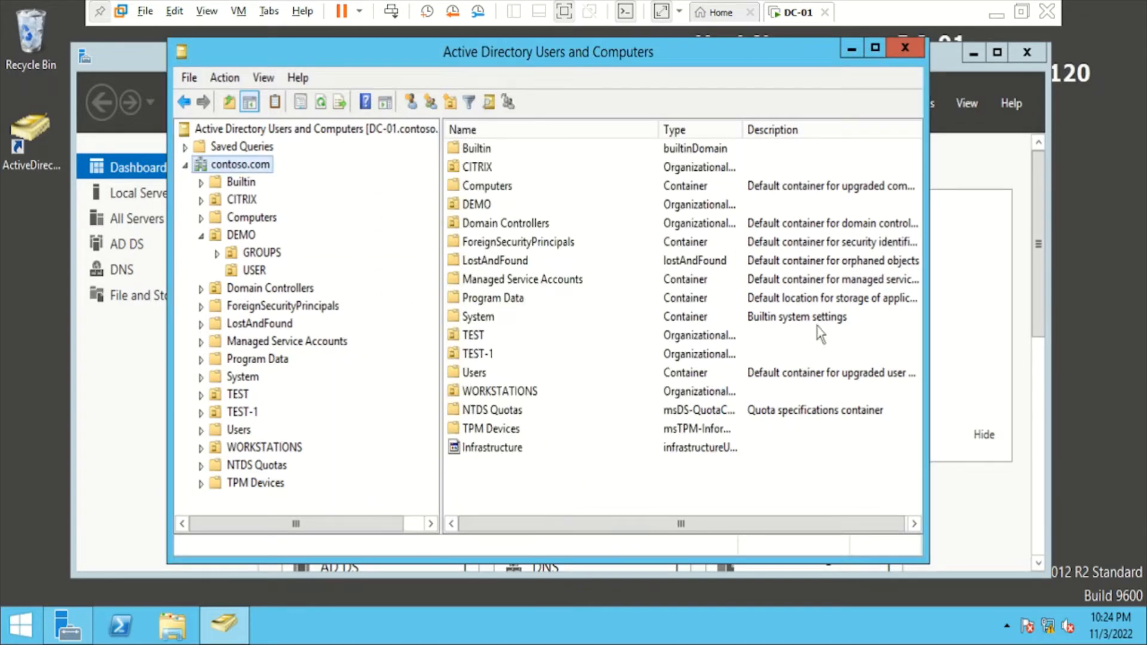
Open Active Directory Domains and Trusts and bring up the Raise forest functional level settings for the contoso.com forest.
click(1000, 169)
click(922, 104)
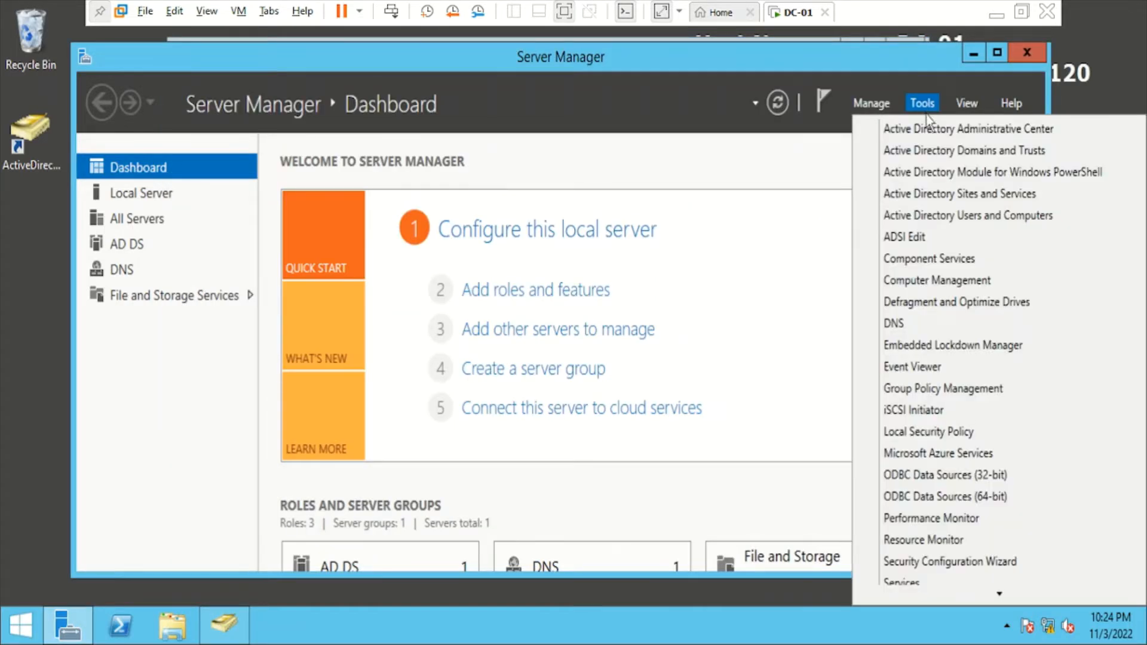
click(936, 154)
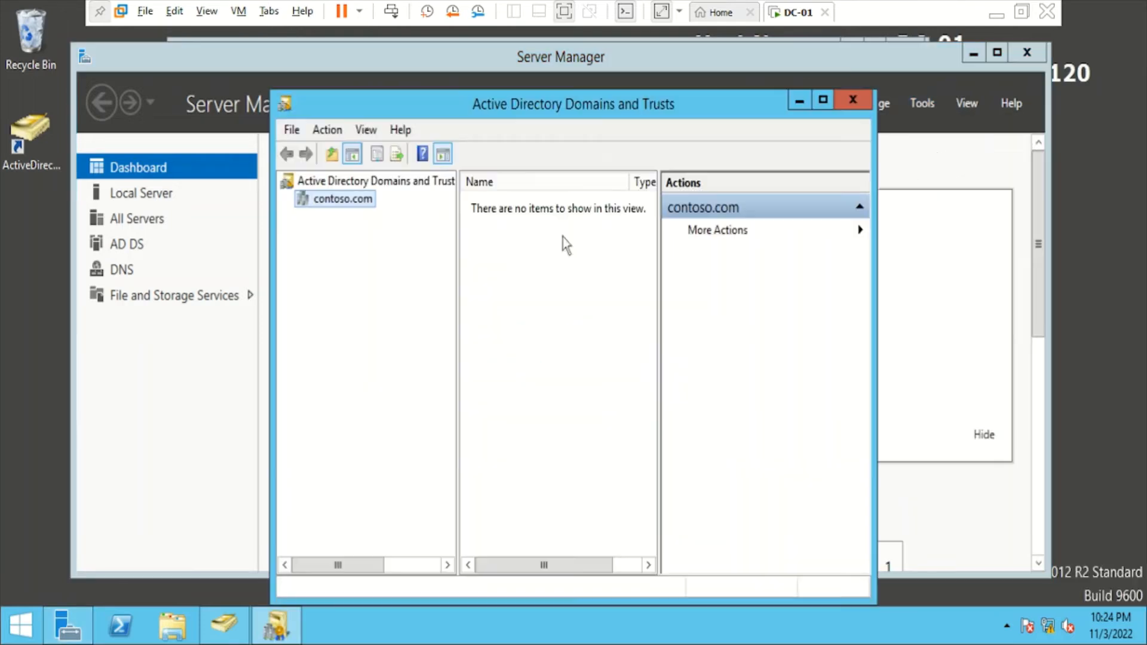
right_click(332, 189)
click(454, 257)
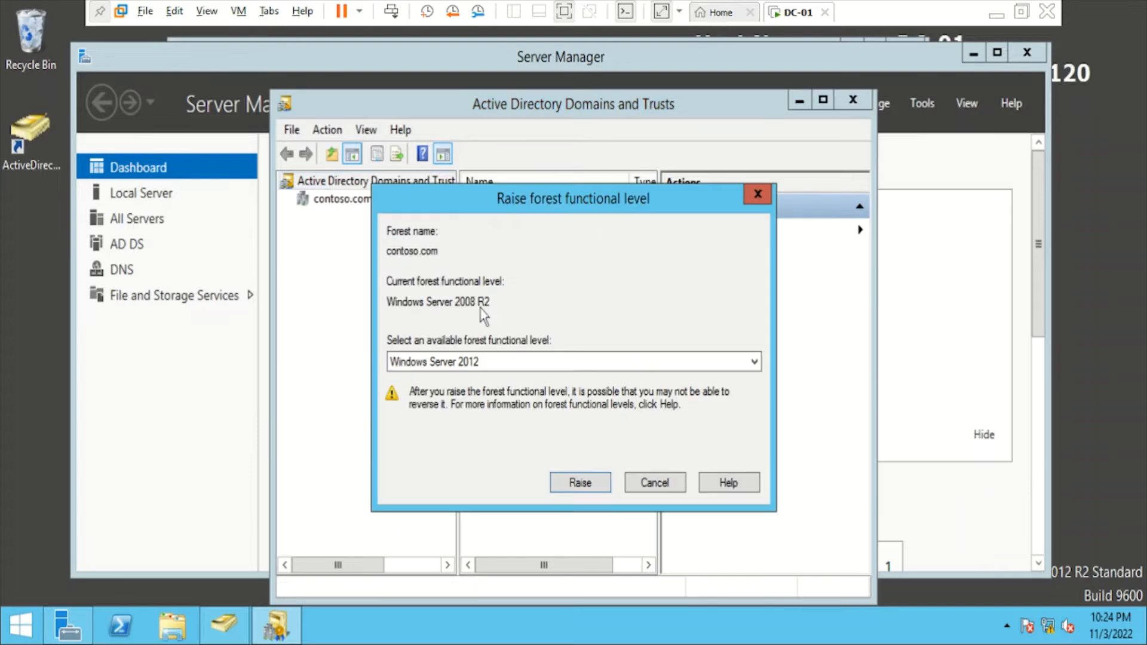
Check the current and available forest functional levels, cancel without raising, and close Active Directory Domains and Trusts.
click(537, 365)
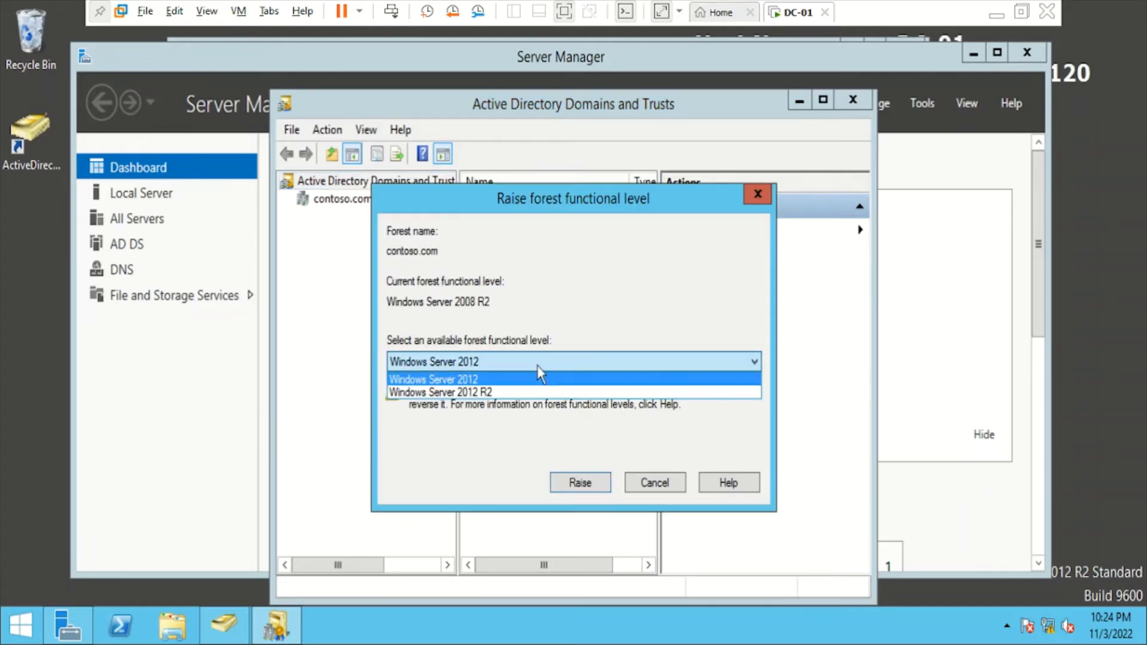
click(536, 366)
drag(386, 302, 490, 302)
click(520, 364)
click(654, 485)
click(666, 483)
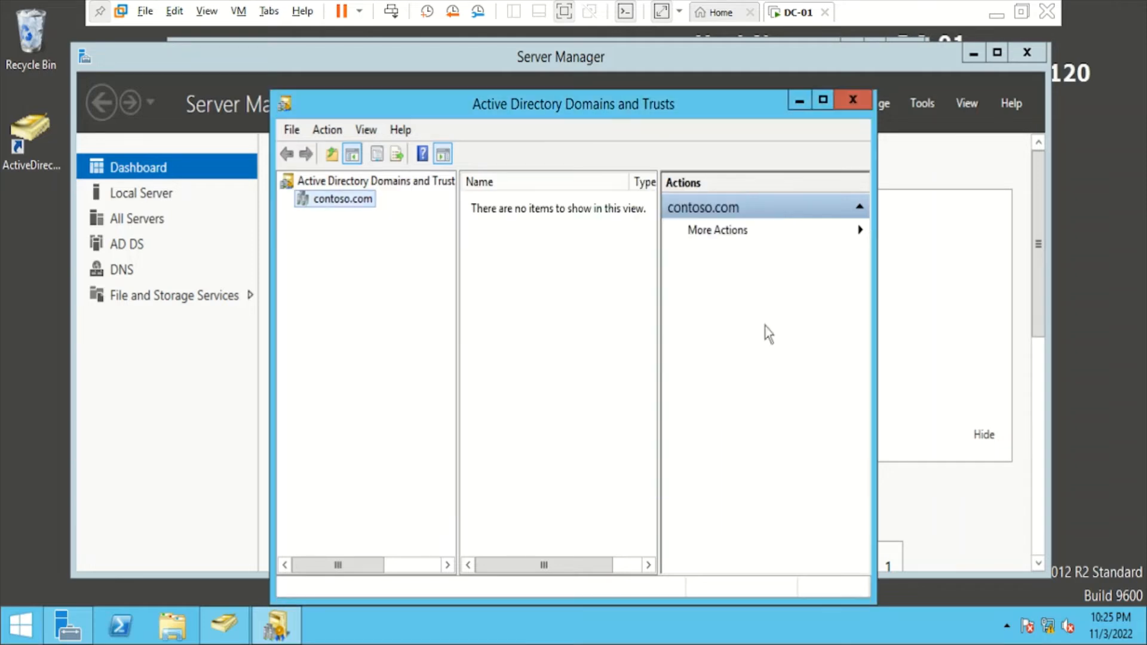
click(849, 115)
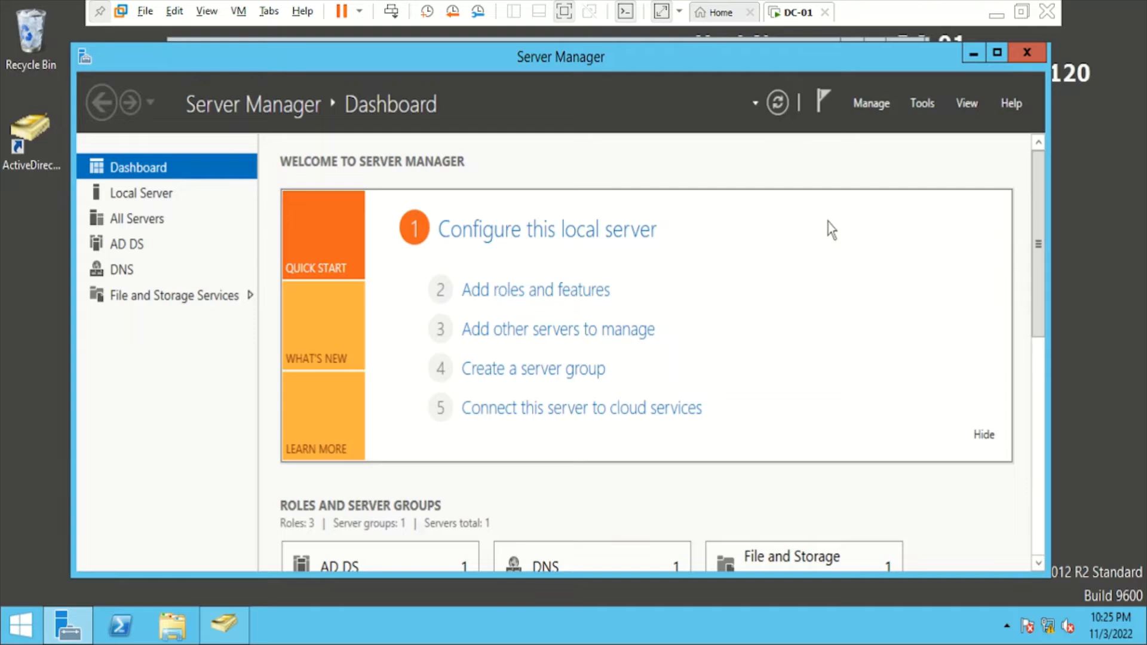
Minimize Active Directory Users and Computers, then open the contoso (local) domain in Active Directory Administrative Center.
click(226, 626)
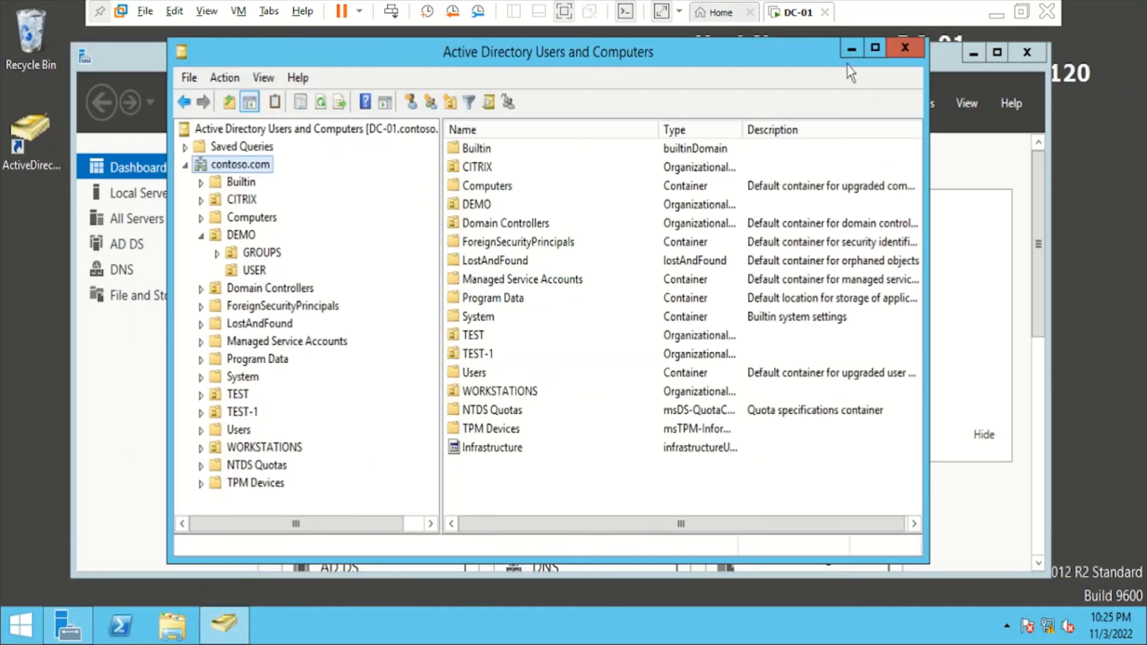
click(851, 49)
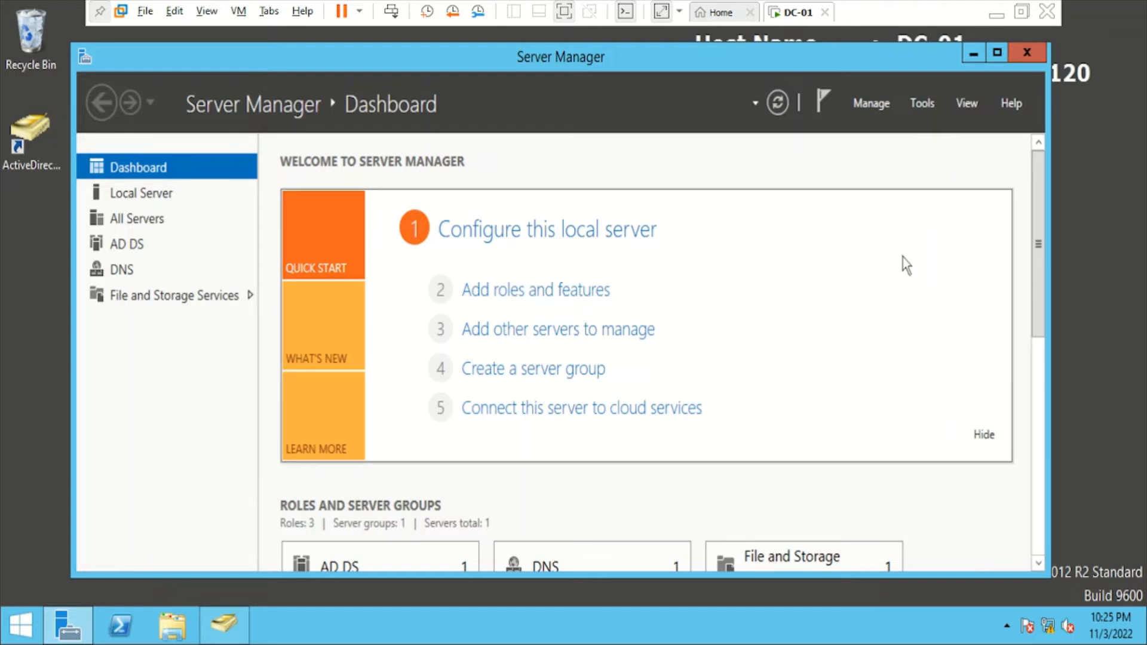
click(922, 106)
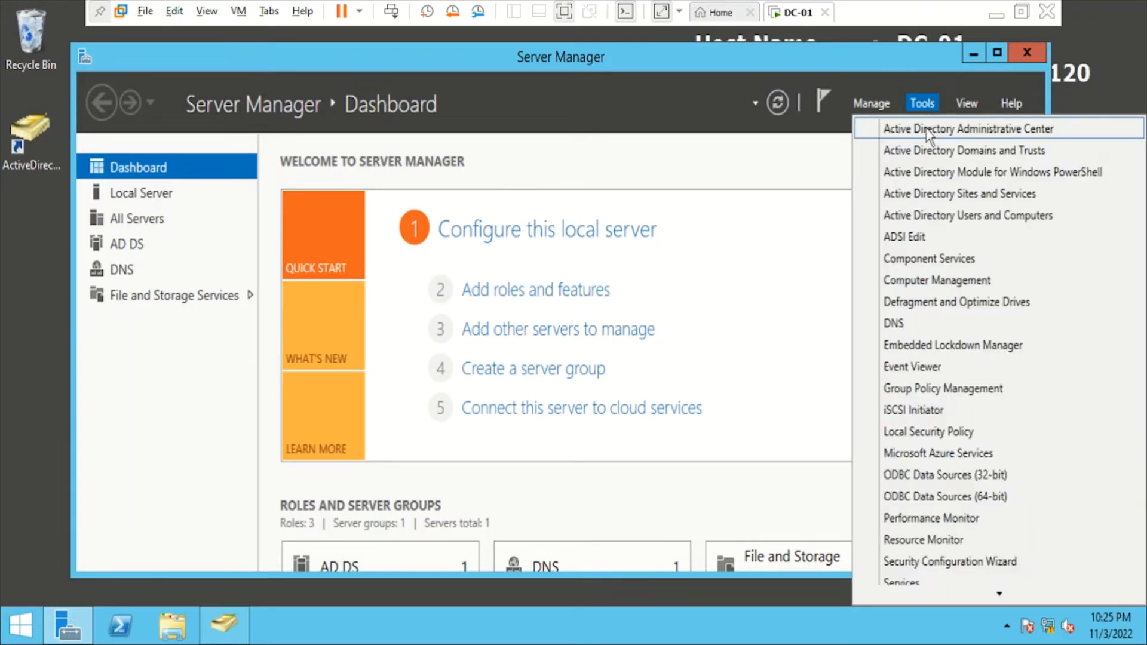
click(927, 133)
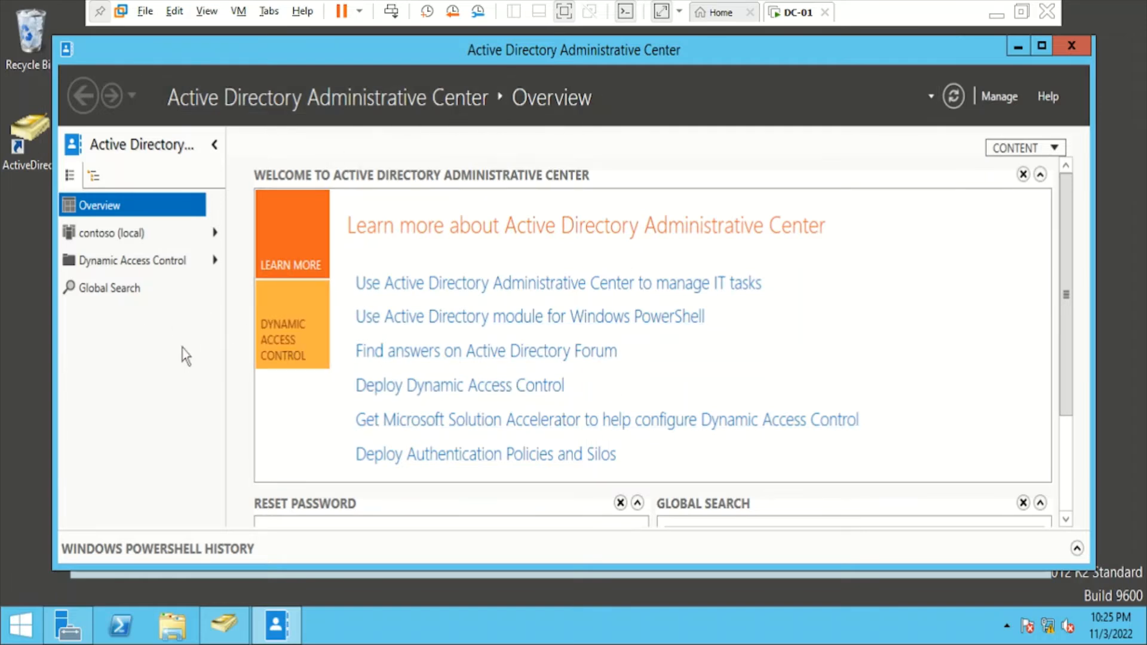
mouse_move(116, 240)
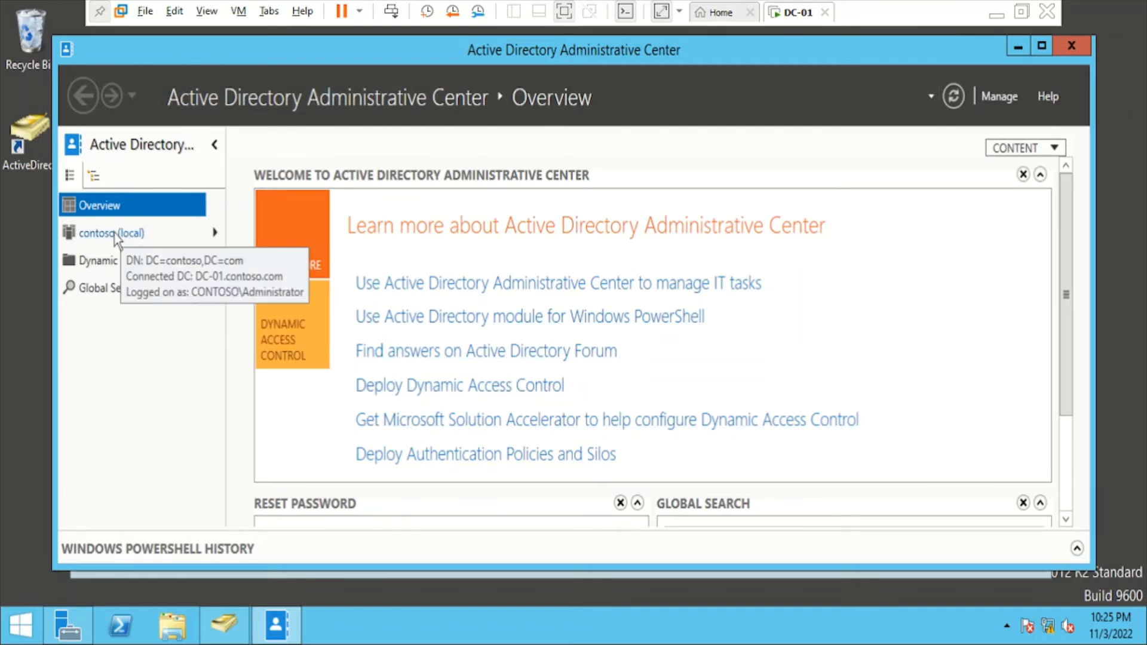
click(114, 236)
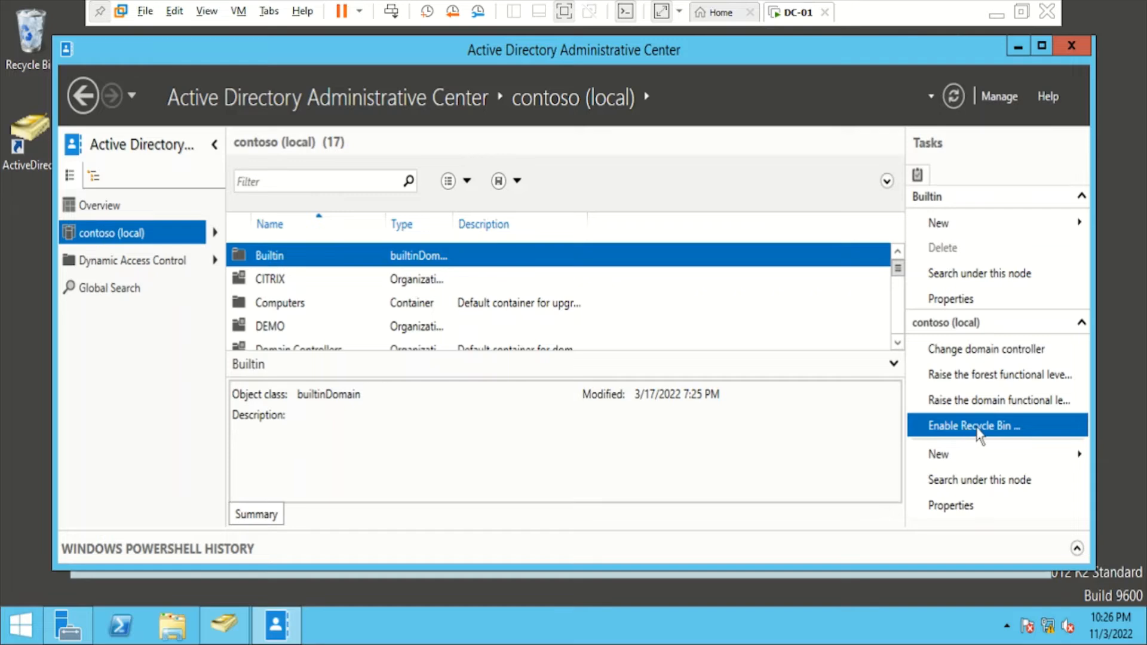
Enable the Recycle Bin for contoso (local), accept the confirmation, and refresh Active Directory Administrative Center.
drag(906, 432, 792, 428)
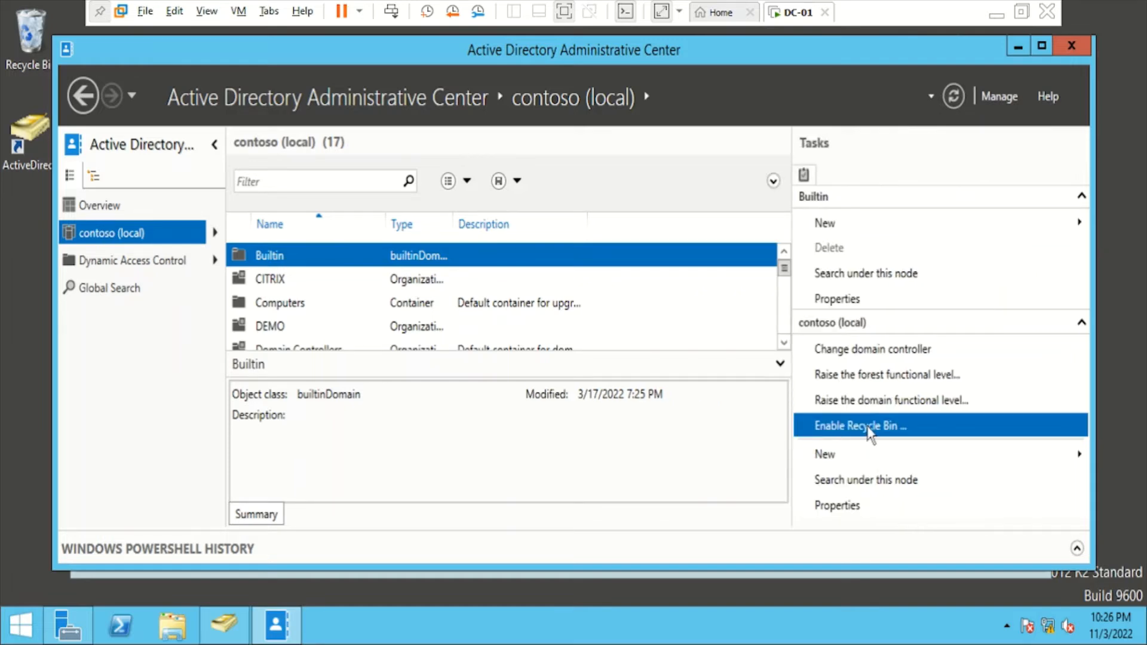
click(946, 429)
drag(622, 263, 568, 206)
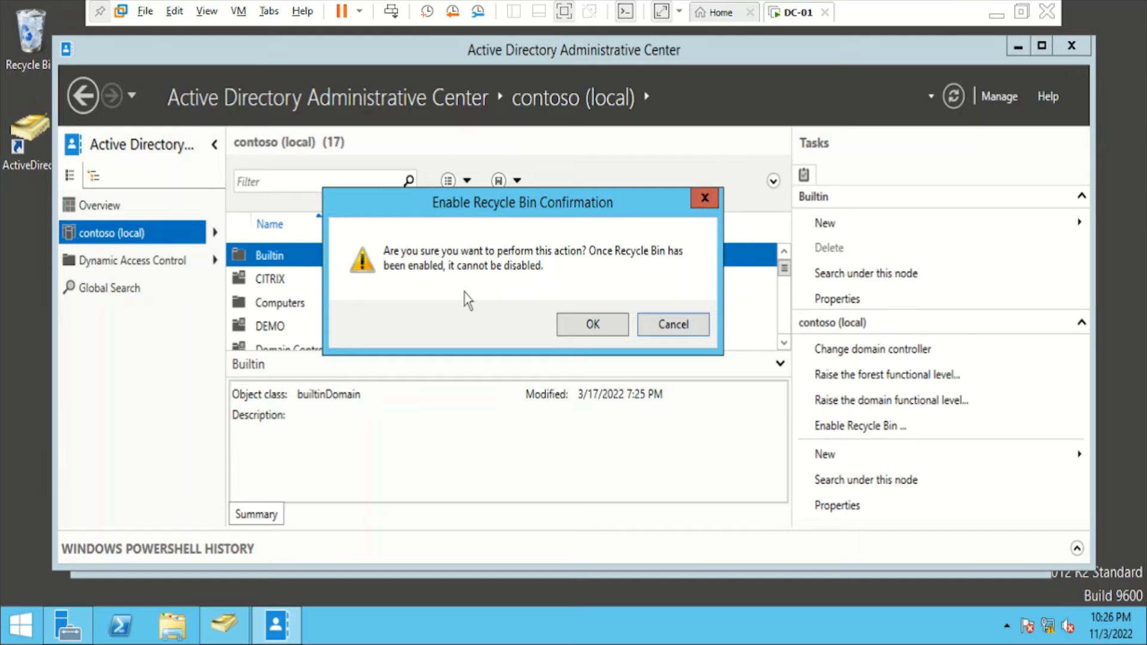
click(599, 327)
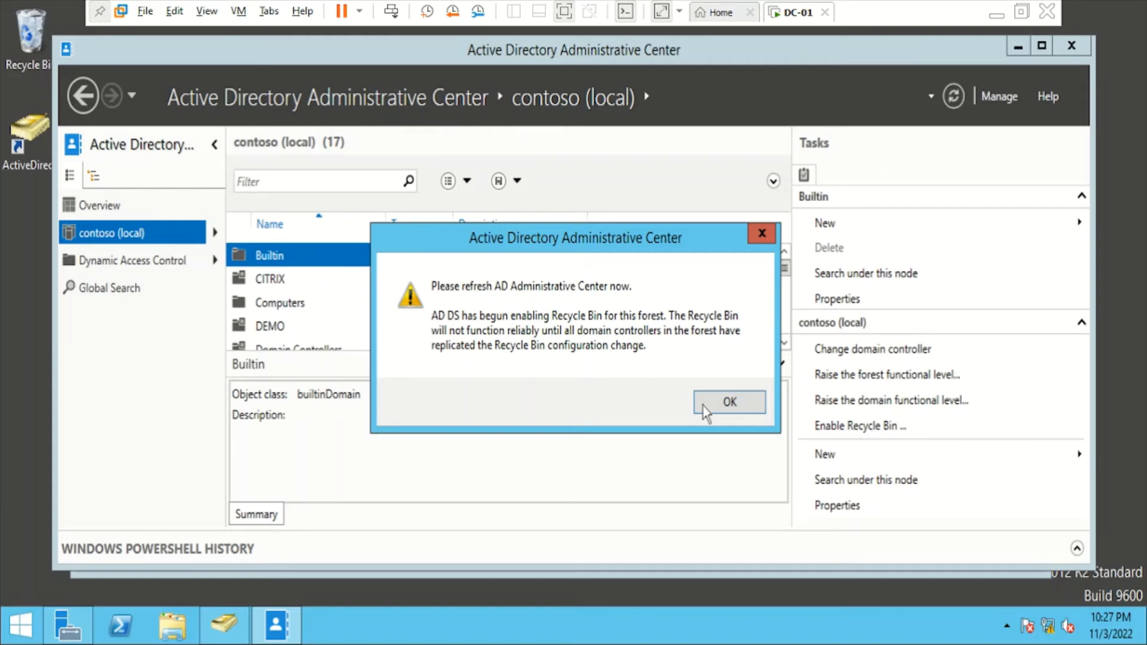
click(729, 409)
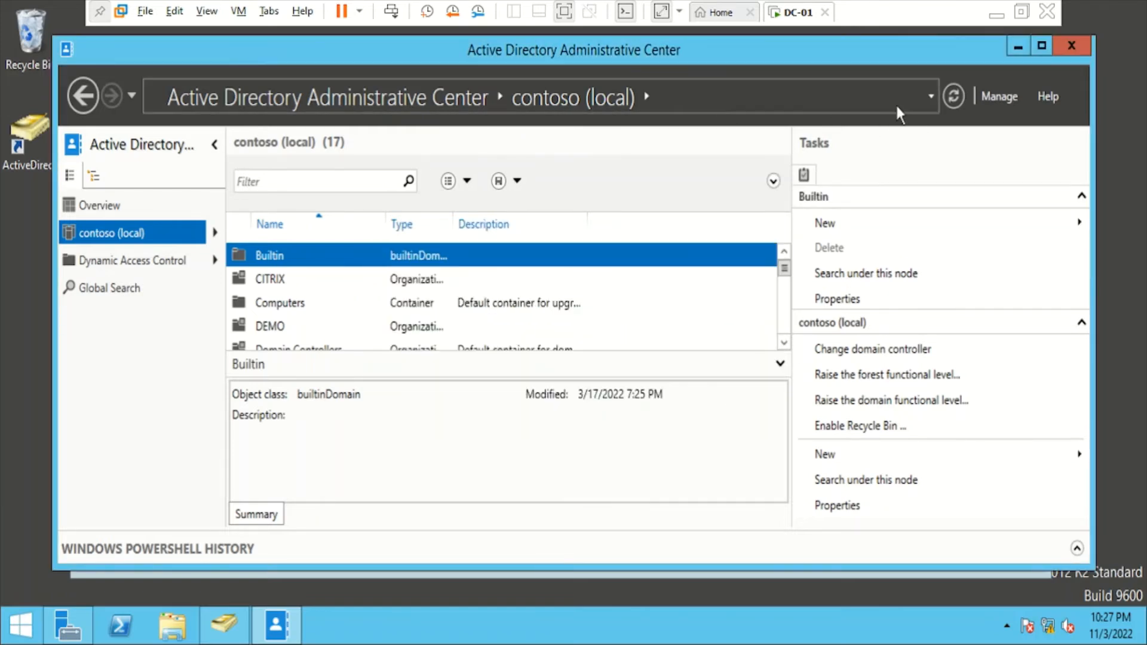
click(953, 97)
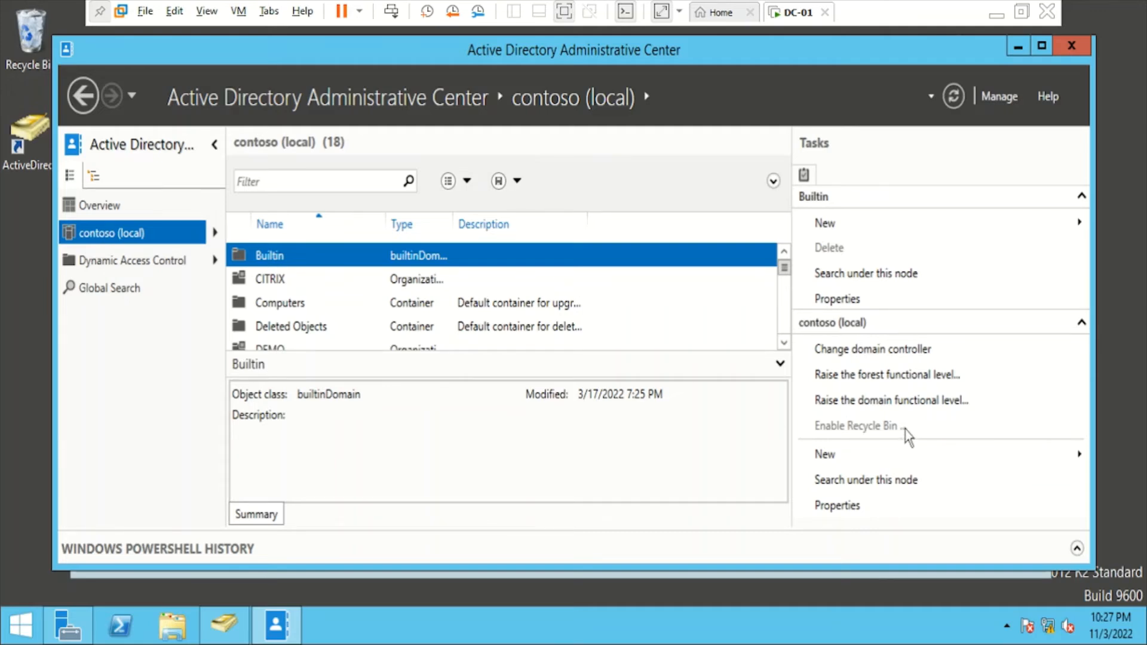
Switch to Active Directory Users and Computers and open the properties of the user account in the DEMO > USER organizational unit.
click(224, 624)
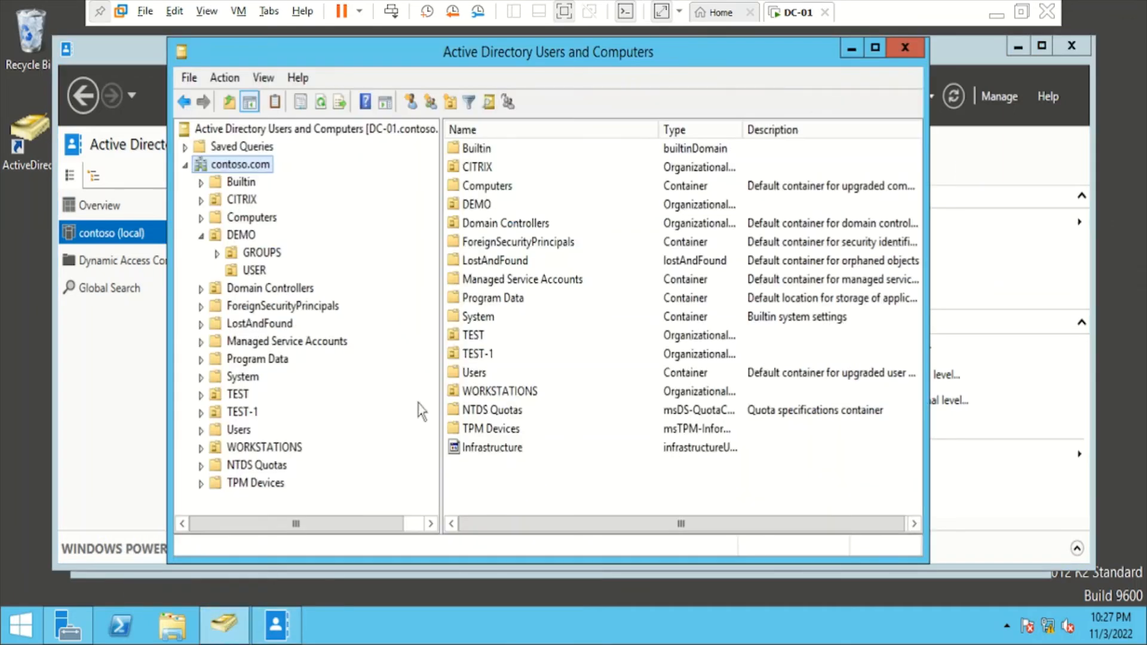
click(254, 271)
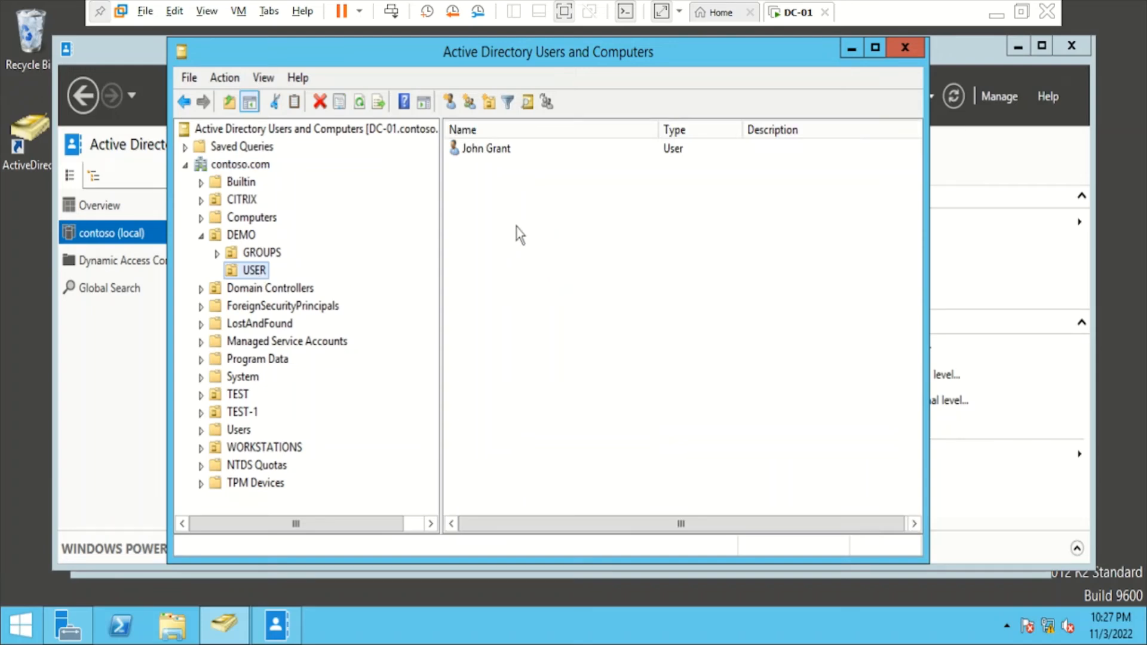
click(490, 151)
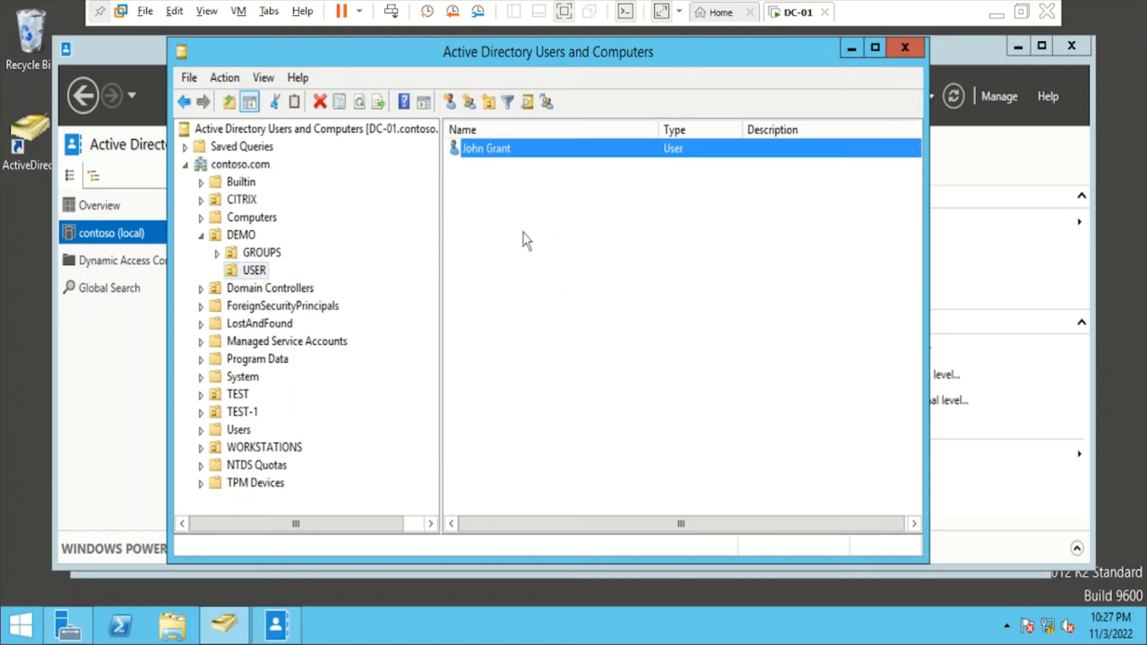
click(516, 222)
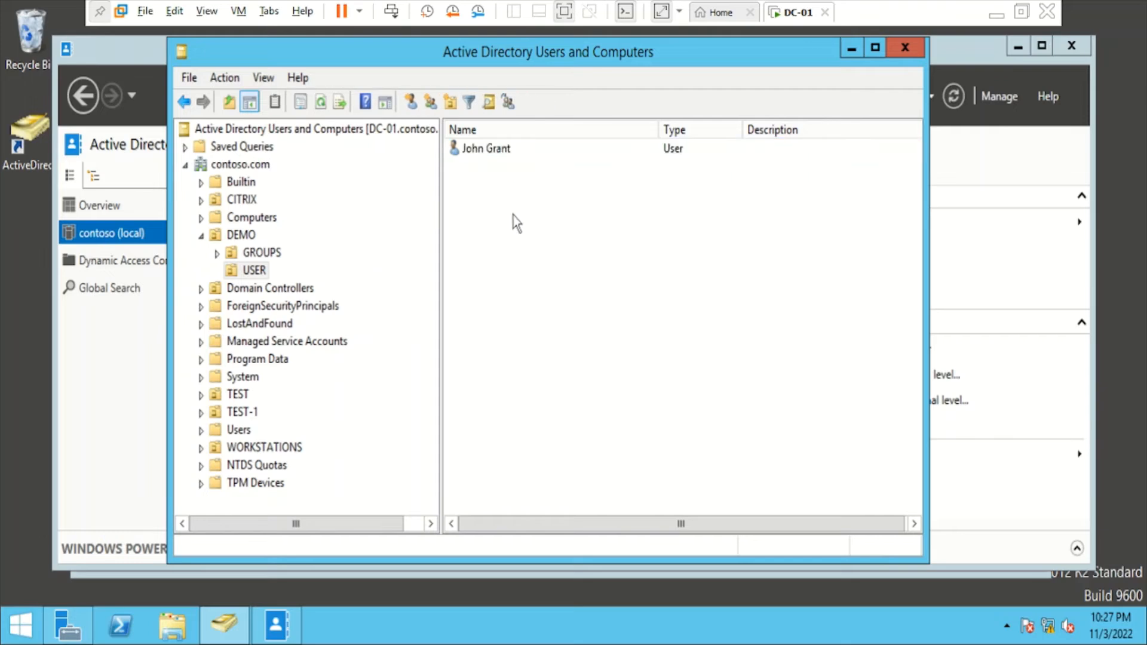
right_click(494, 153)
click(562, 430)
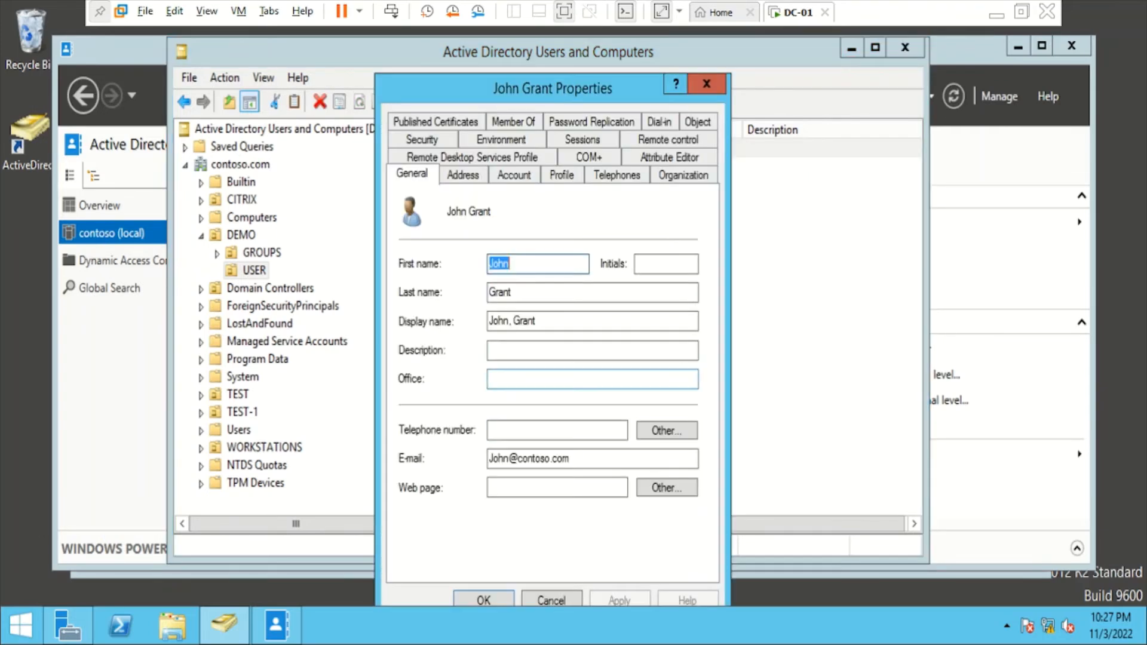
Examine the user's group memberships, widening the Name column to show the full group names.
click(528, 123)
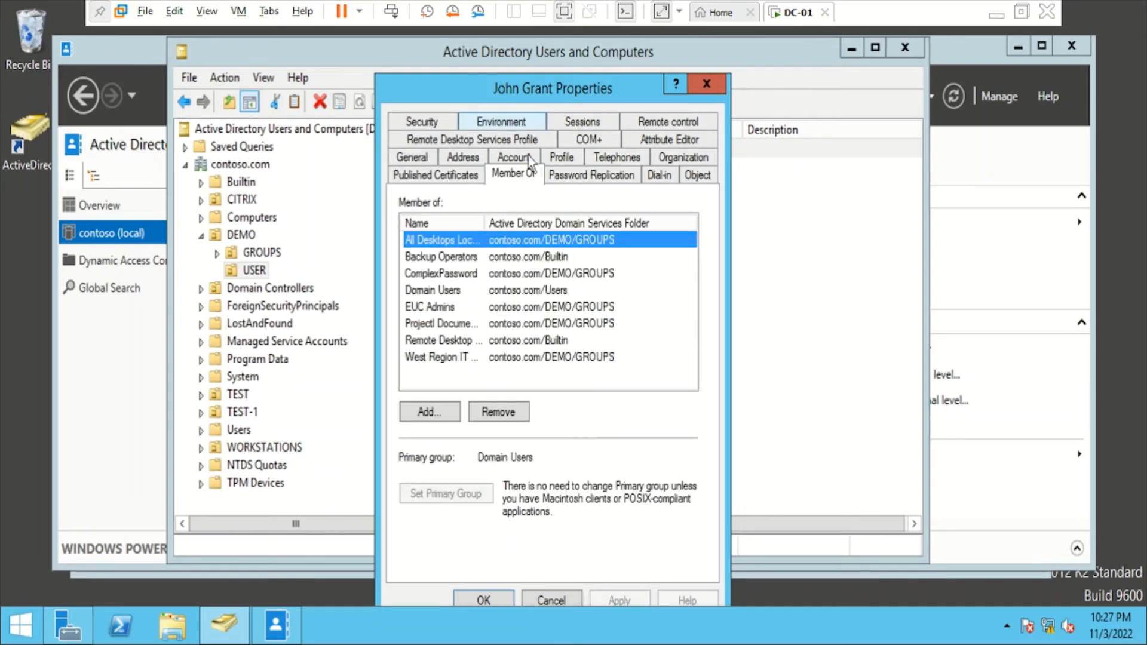
drag(485, 223, 578, 240)
drag(556, 382, 442, 363)
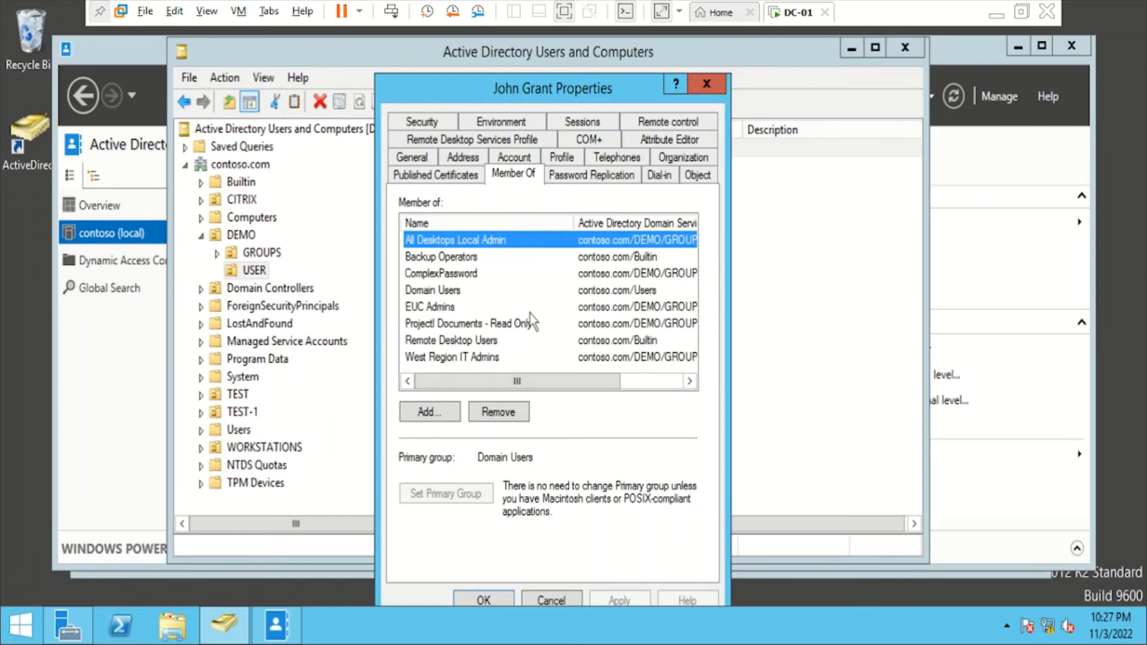
click(464, 258)
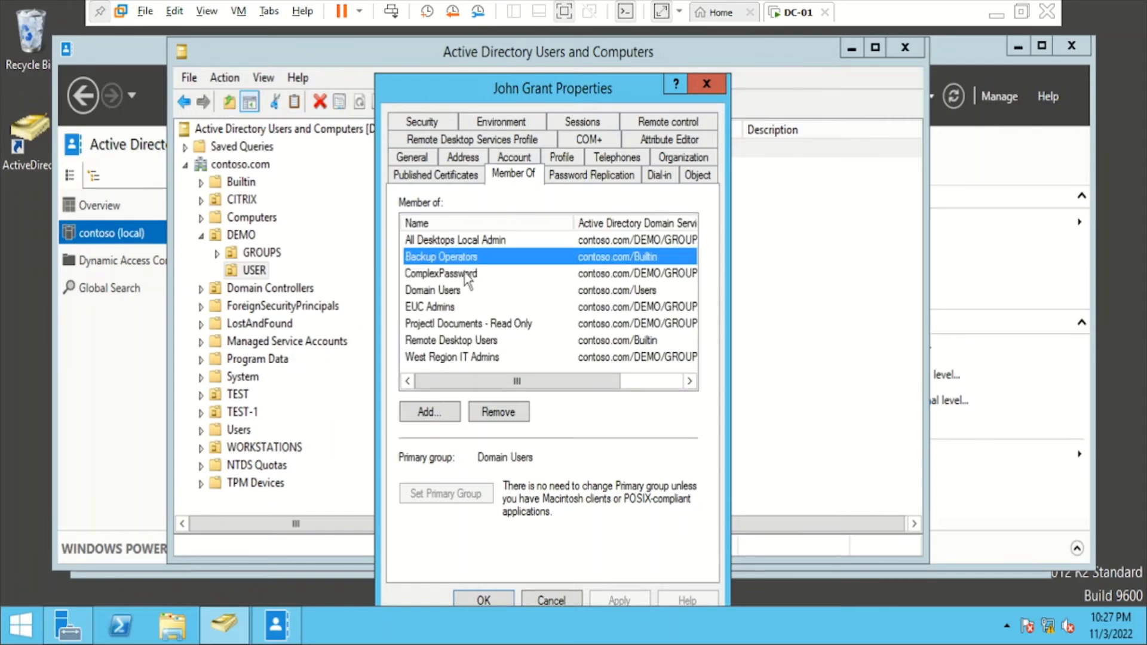
Review the remaining groups in the user's membership list through West Region IT Admins, and close the properties.
click(465, 272)
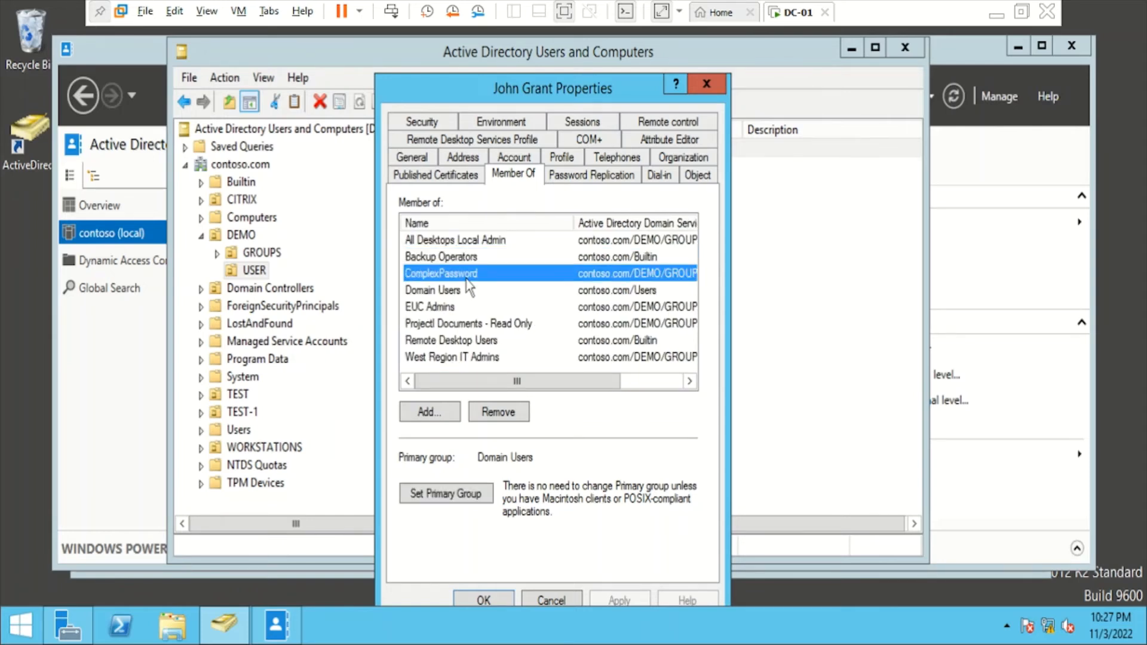
click(432, 290)
click(435, 306)
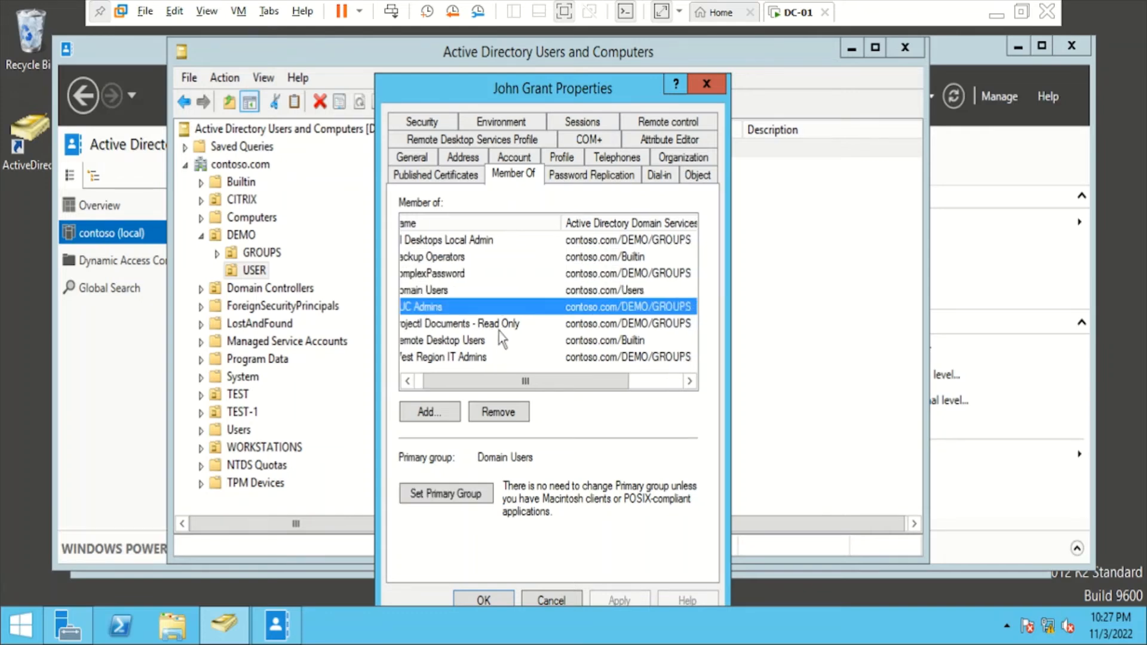
click(501, 326)
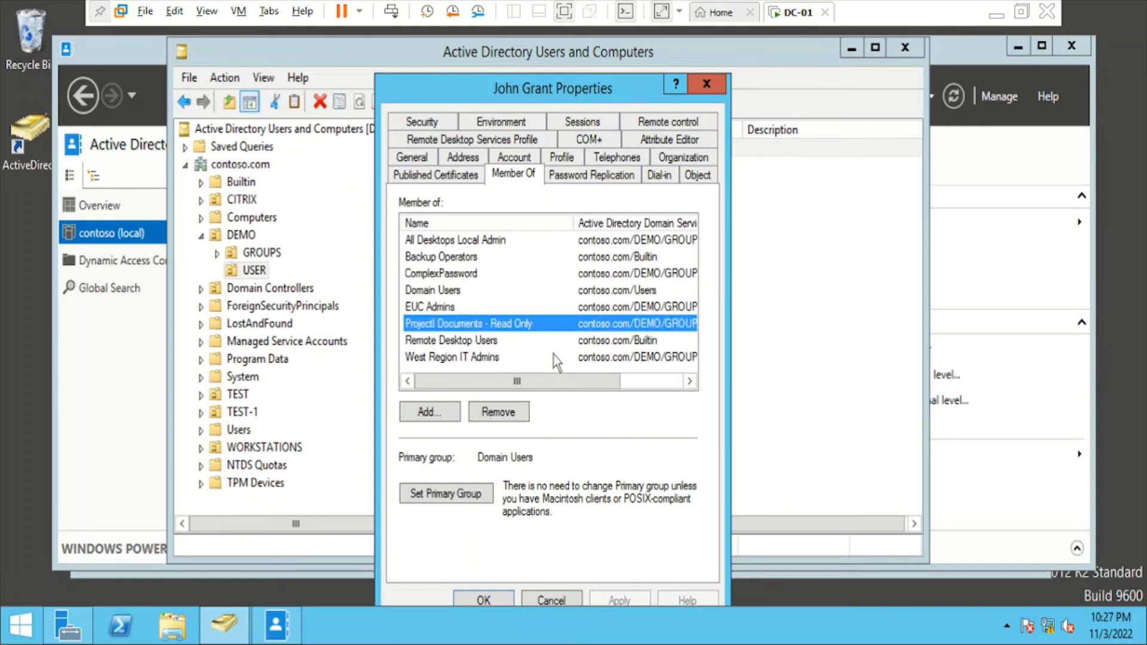
click(482, 344)
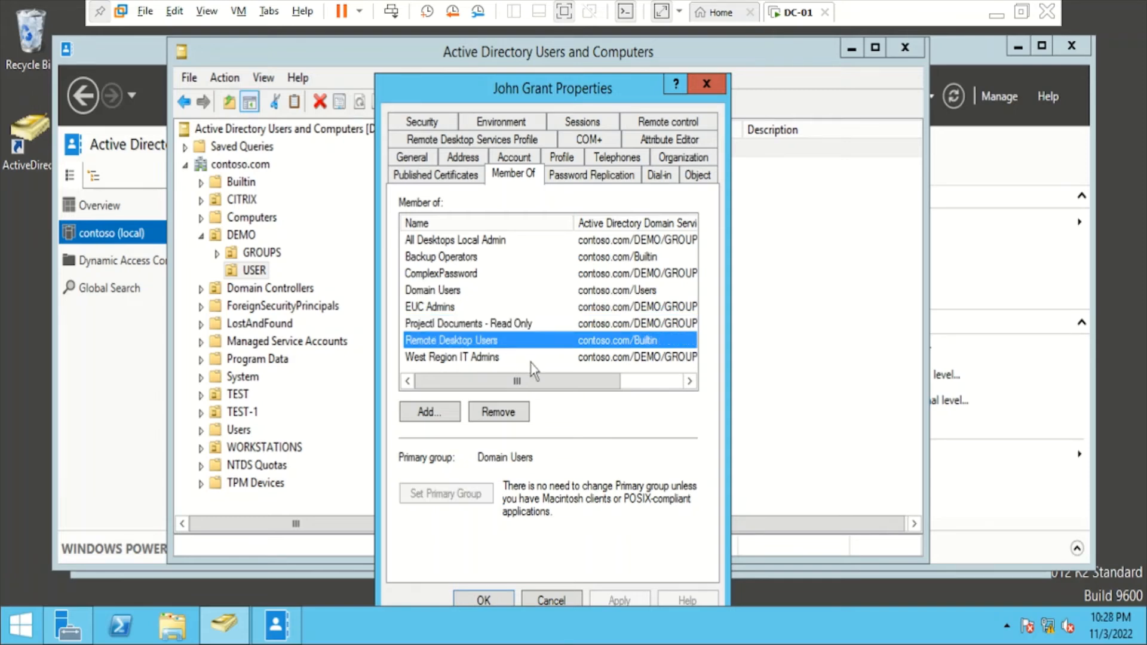
click(543, 358)
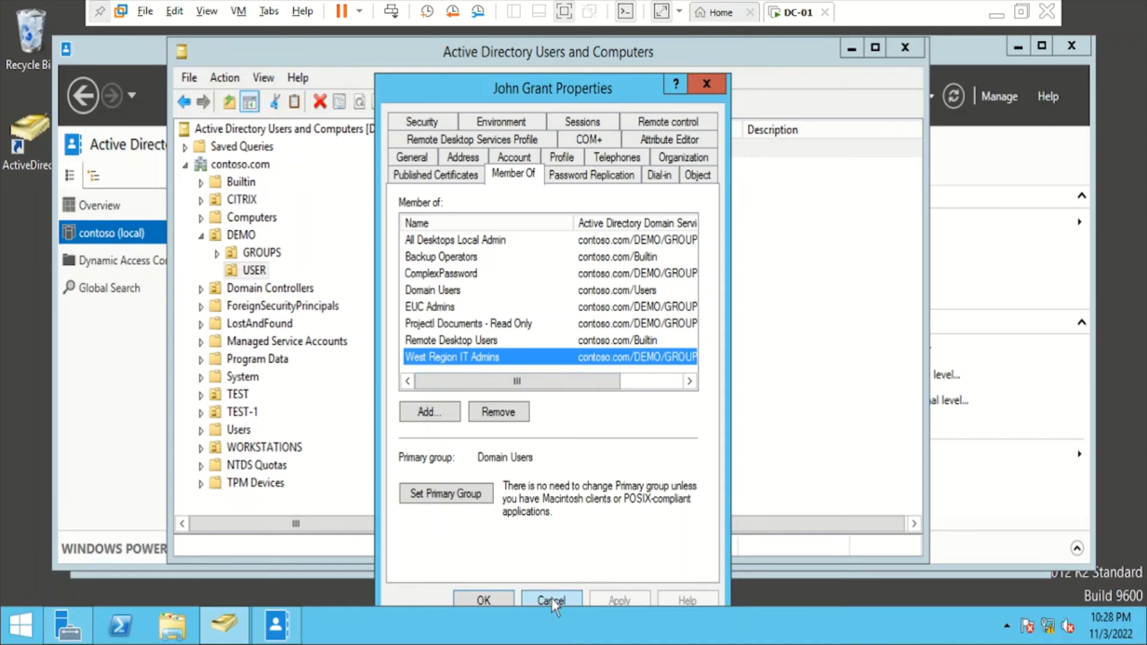
click(497, 600)
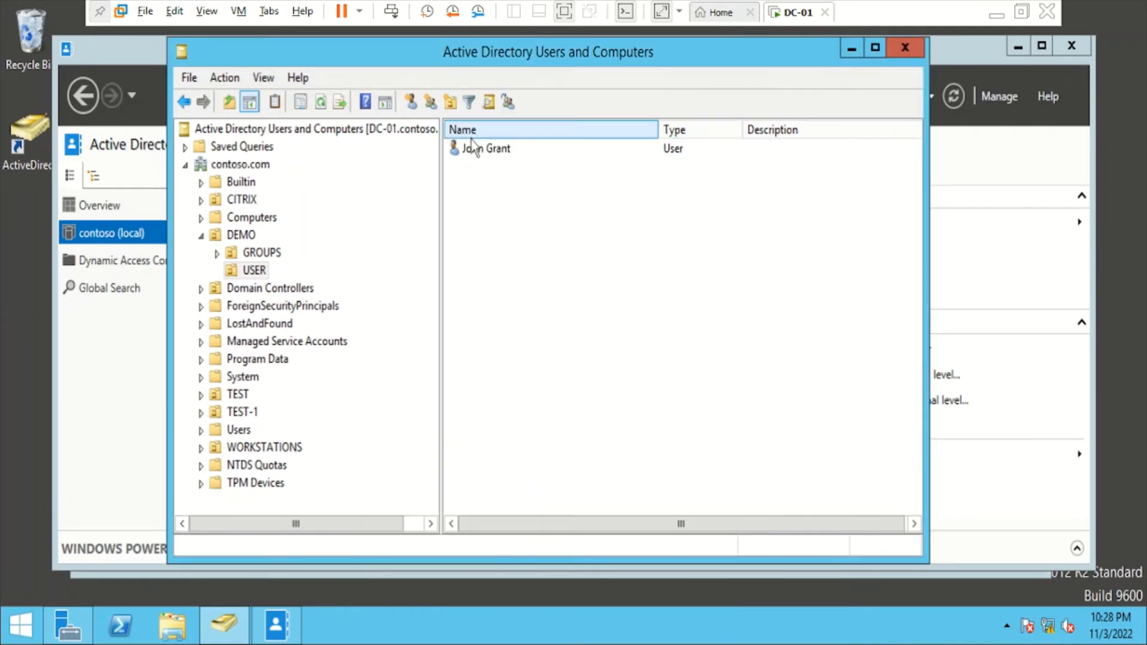
Delete the user account from the DEMO > USER organizational unit, confirm the deletion, and reselect USER.
right_click(475, 153)
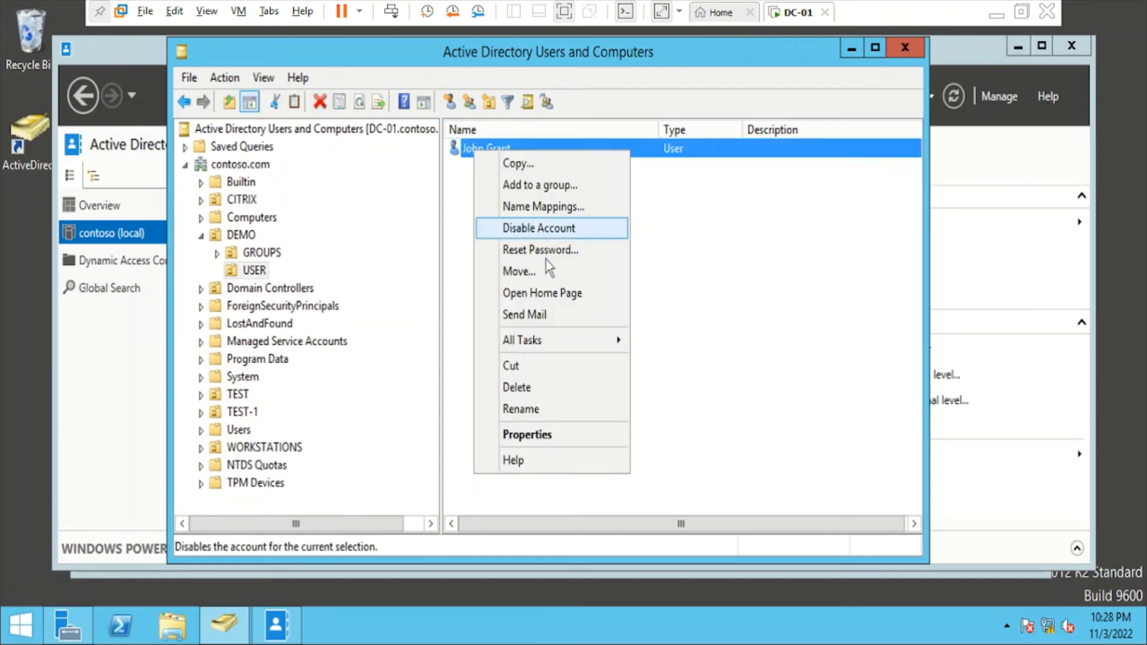
click(552, 391)
click(628, 388)
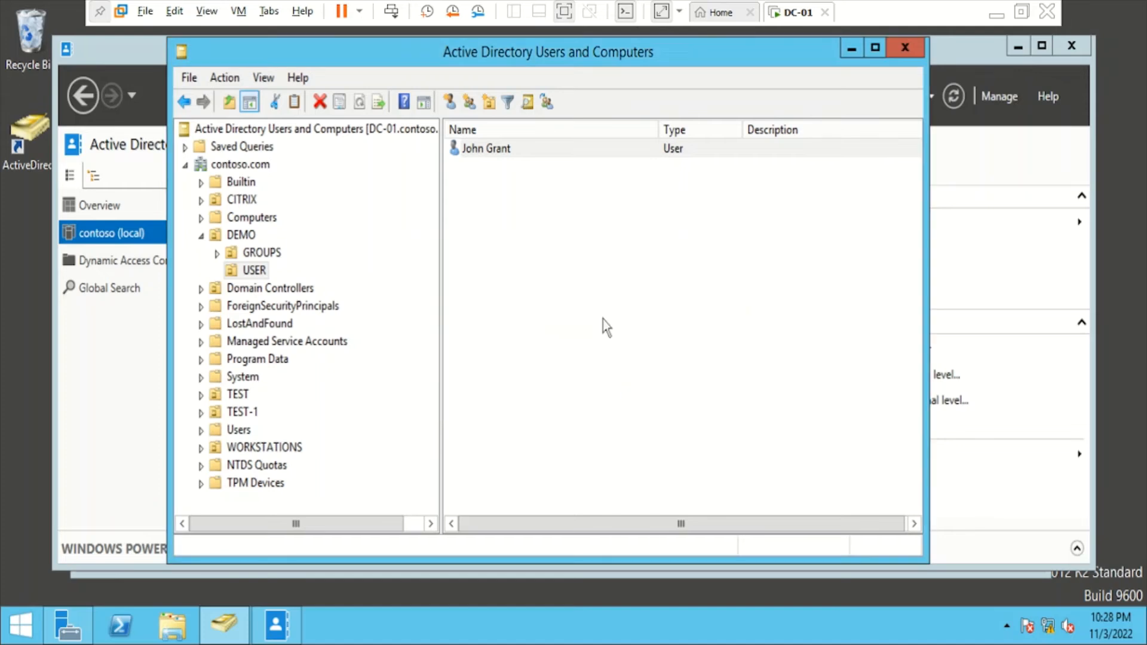
click(253, 270)
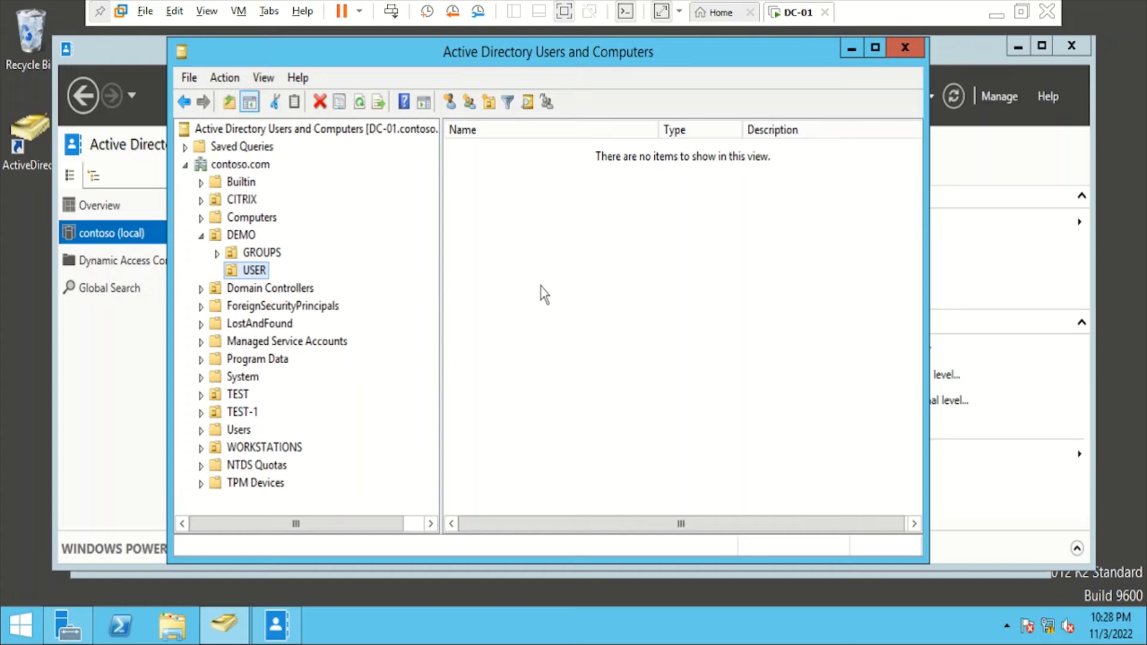
Switch to Active Directory Administrative Center and refresh the contoso (local) view.
click(120, 370)
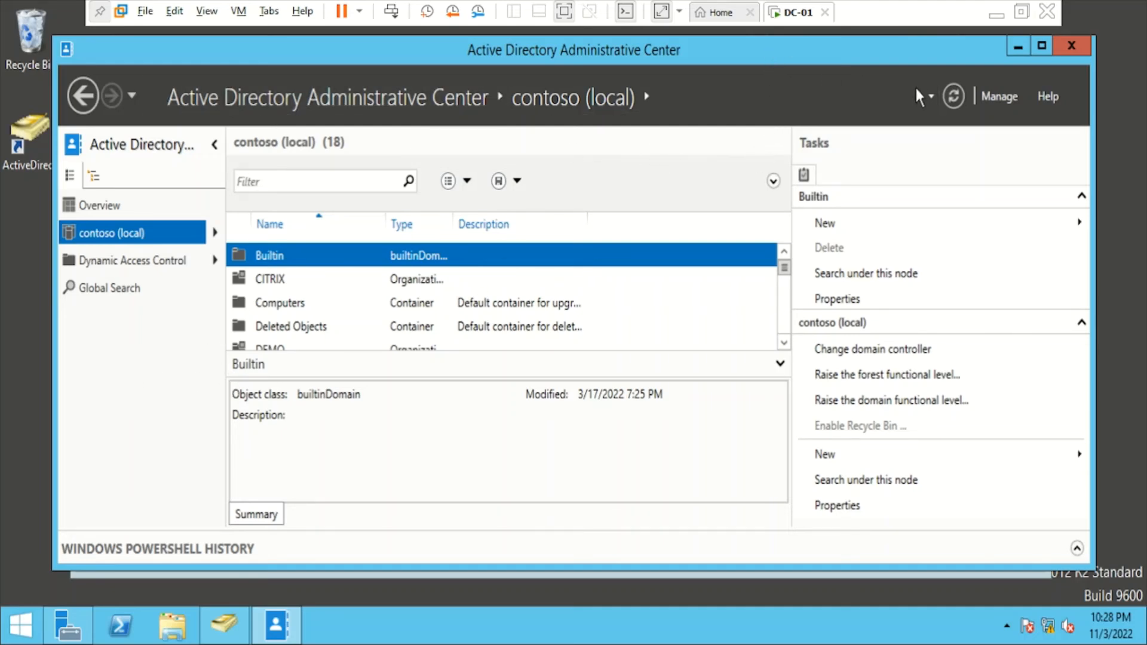
click(955, 94)
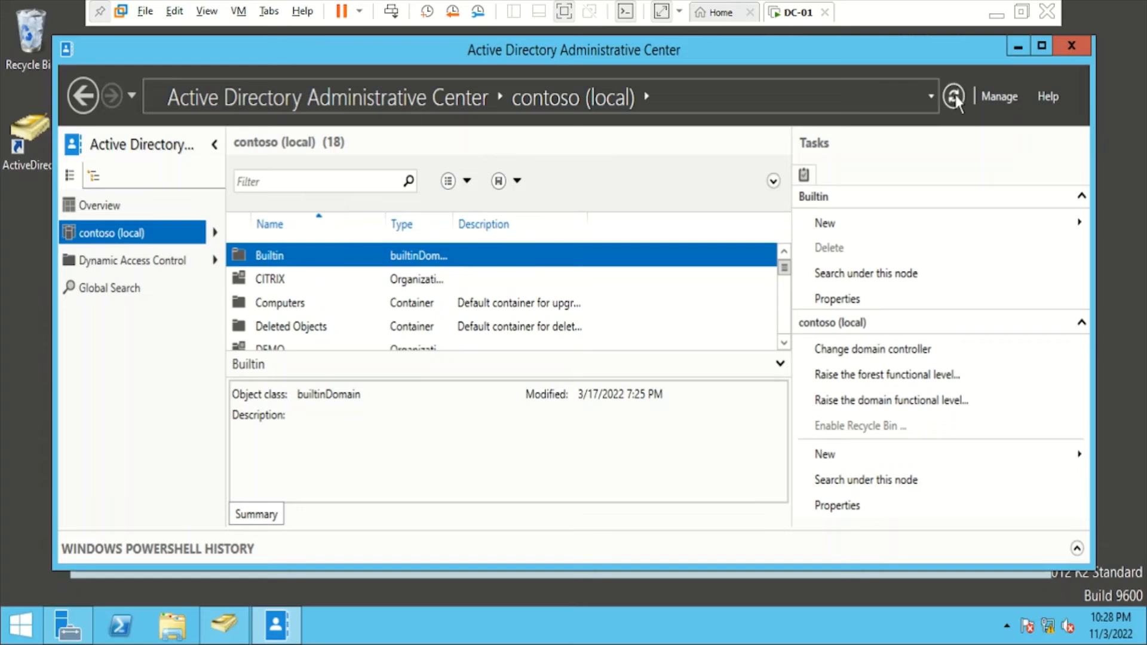
click(955, 95)
click(955, 96)
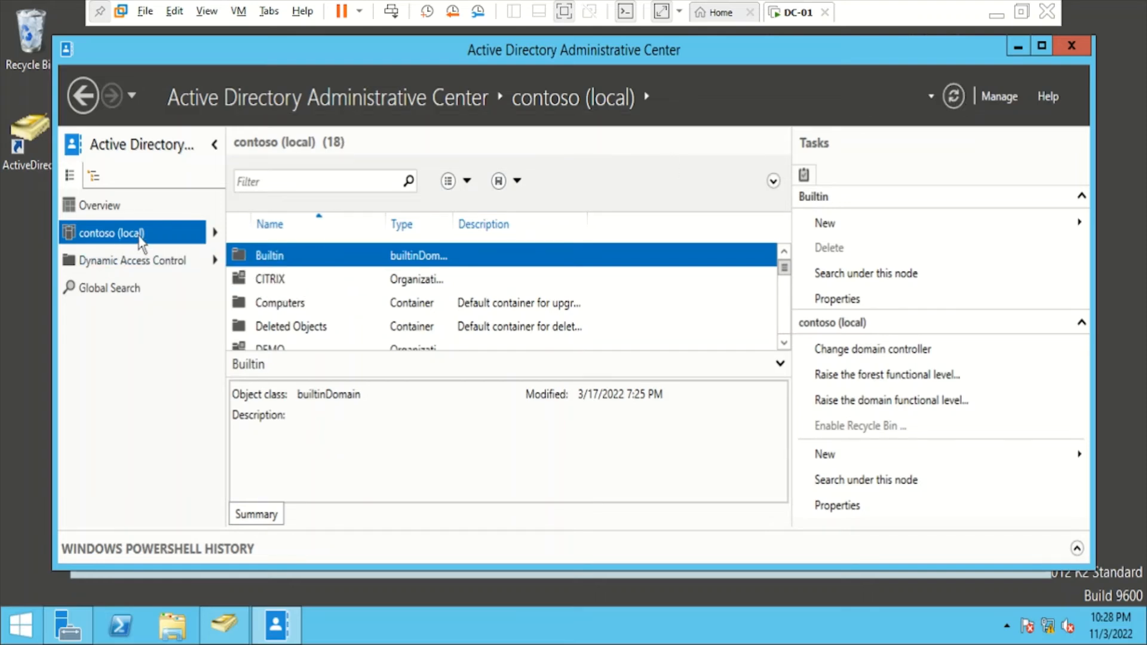
Open the Deleted Objects container of contoso (local).
click(215, 239)
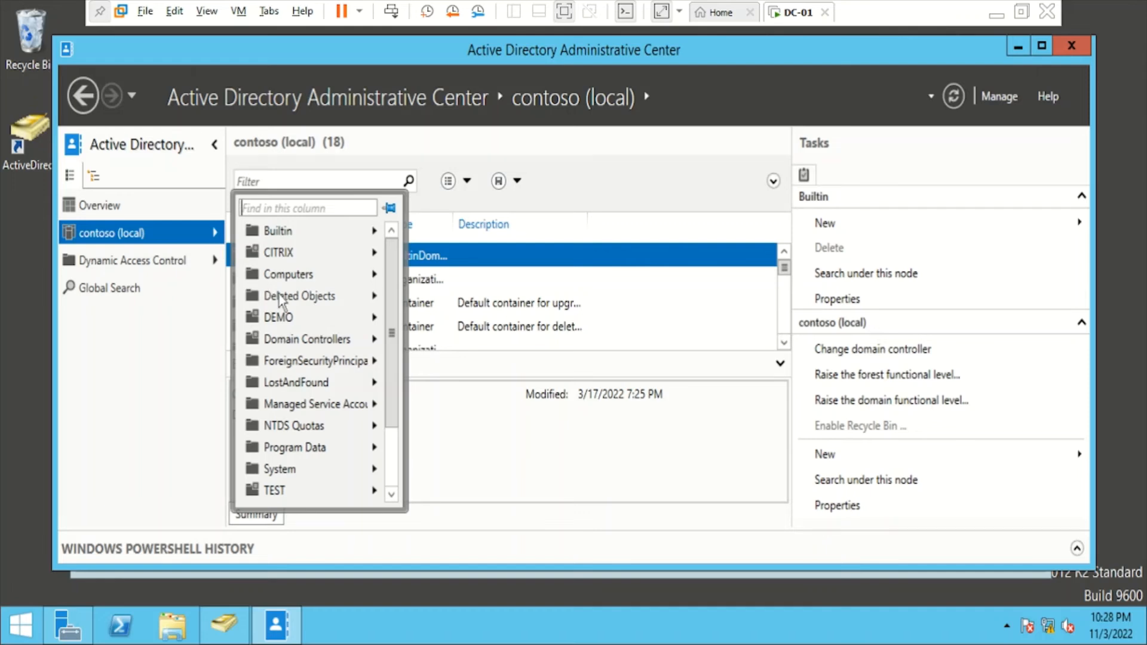
click(134, 361)
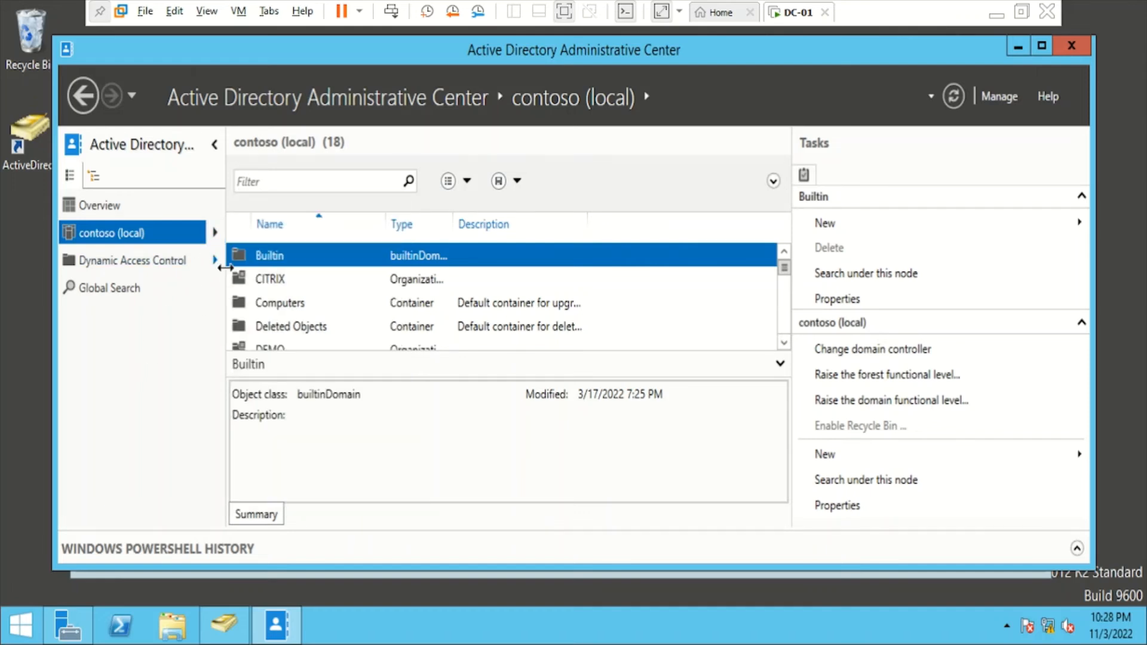
click(292, 332)
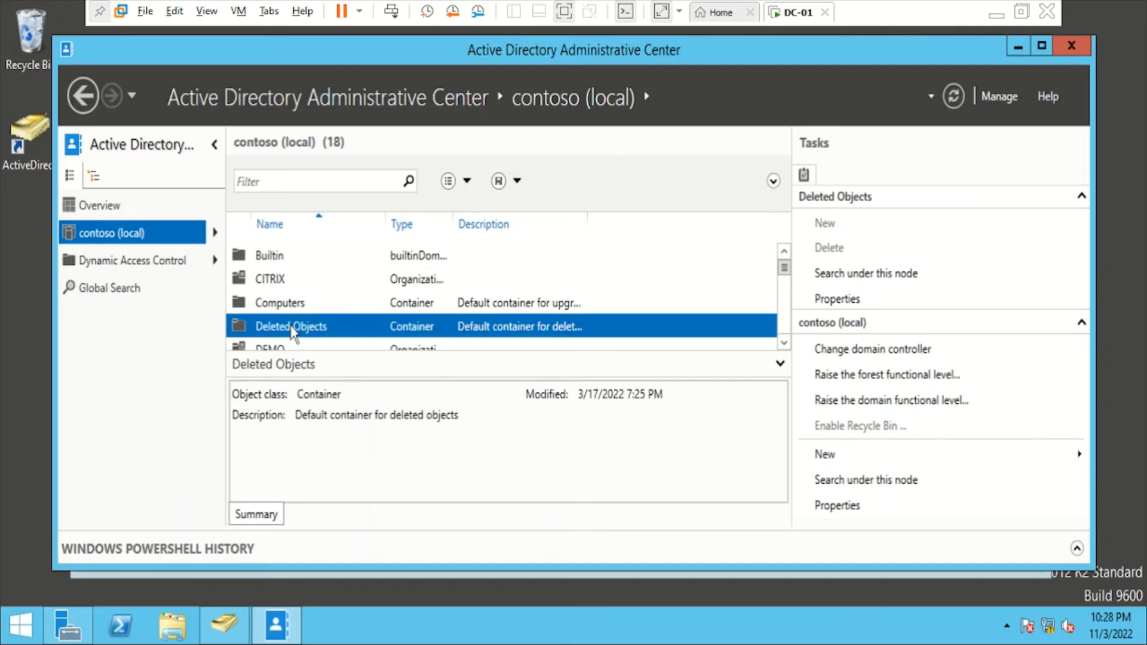
double_click(291, 327)
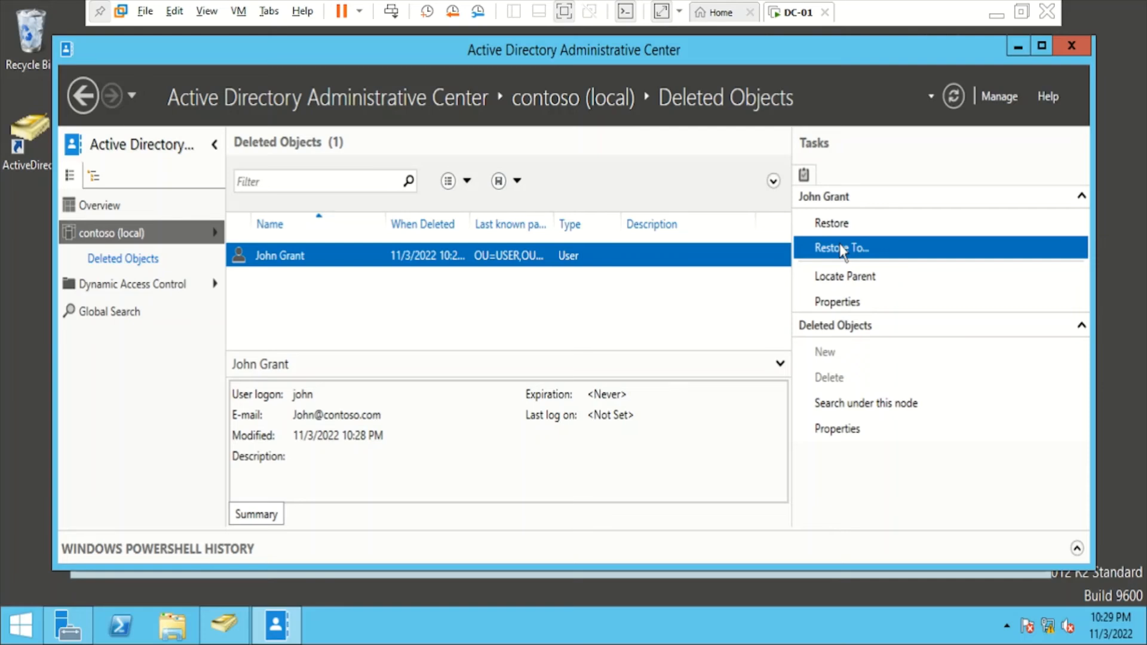
Locate the deleted user's parent container, return to Deleted Objects, and view the deleted user's properties without changing them.
click(844, 278)
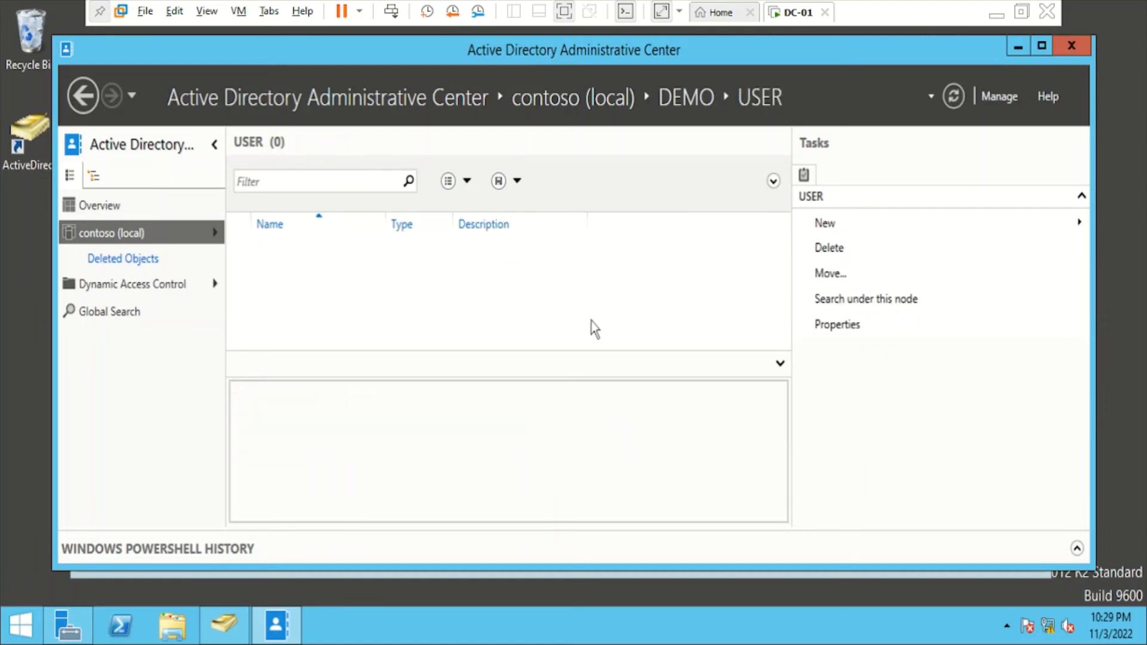
click(136, 260)
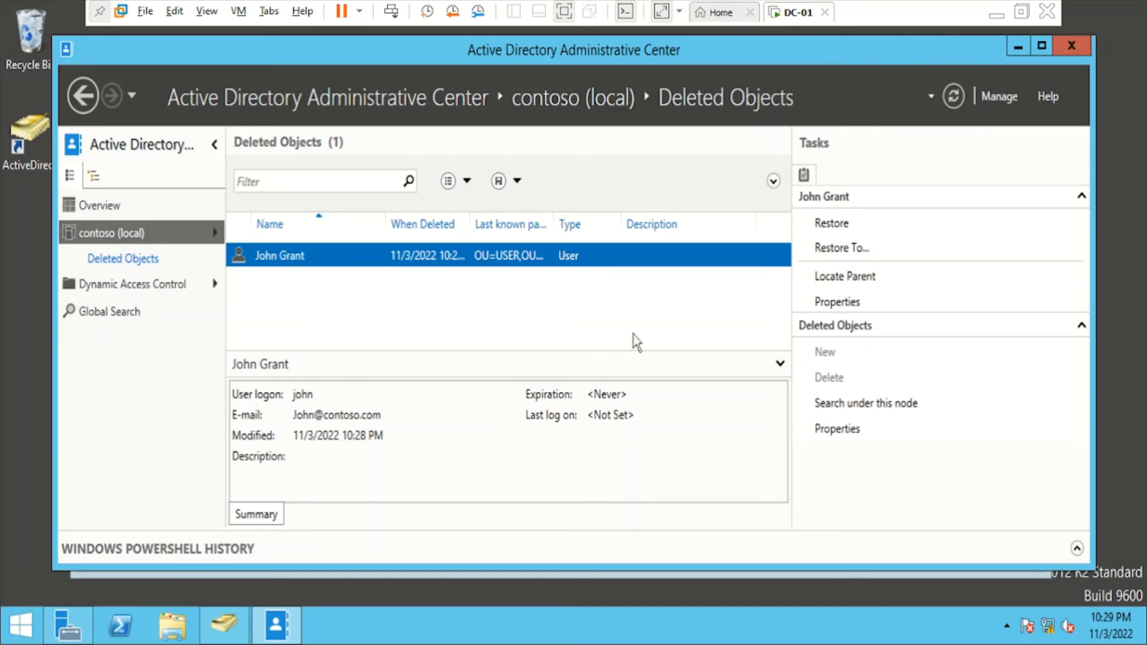
click(838, 303)
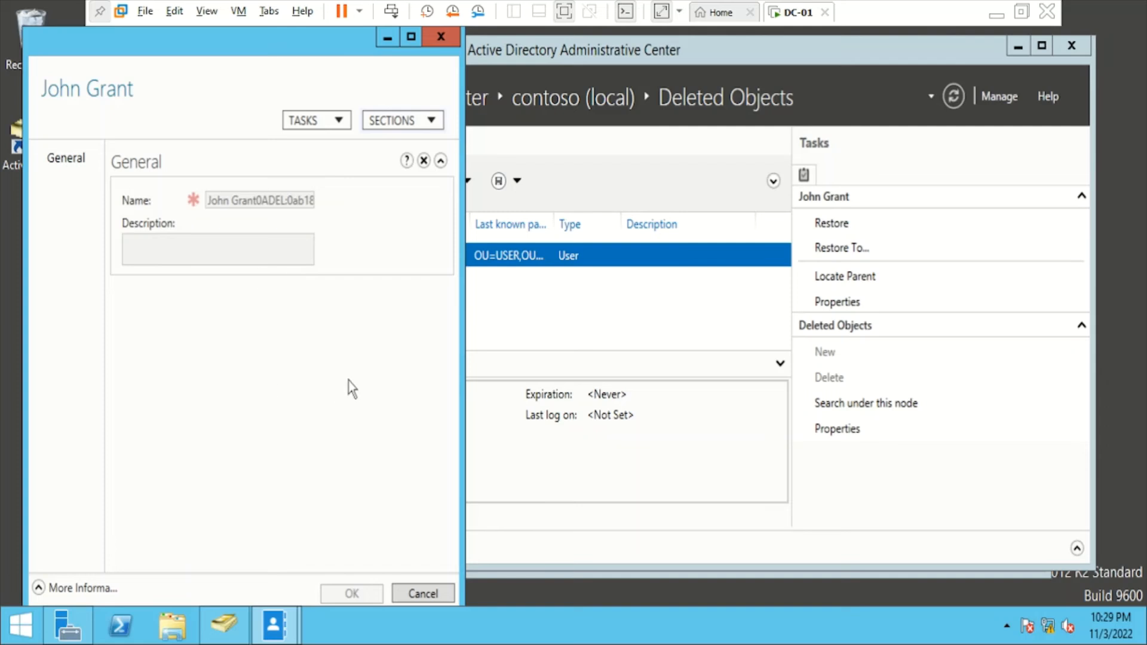
click(423, 593)
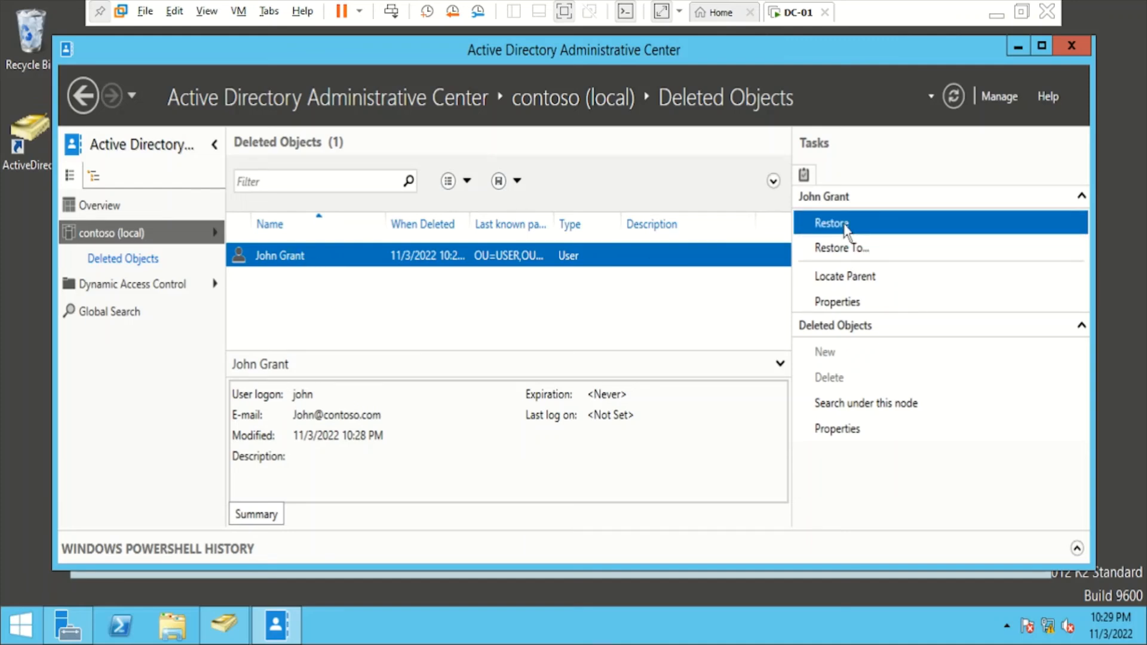
Restore the deleted user to its original location and refresh the DEMO > USER organizational unit in Active Directory Users and Computers.
right_click(357, 262)
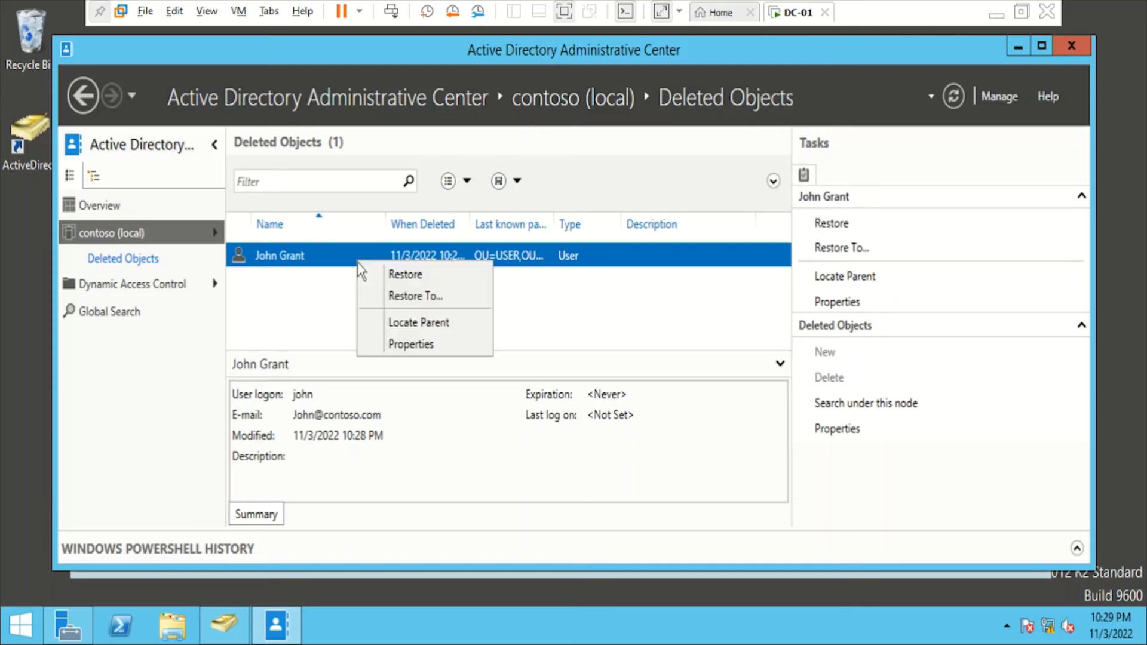
click(410, 277)
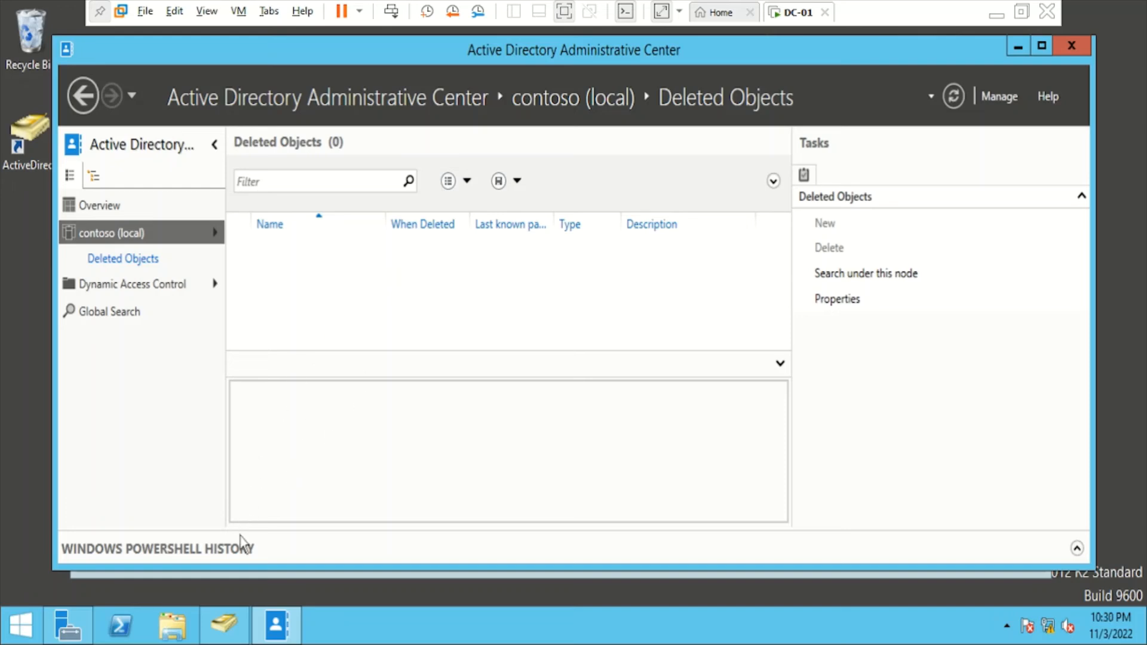
click(236, 627)
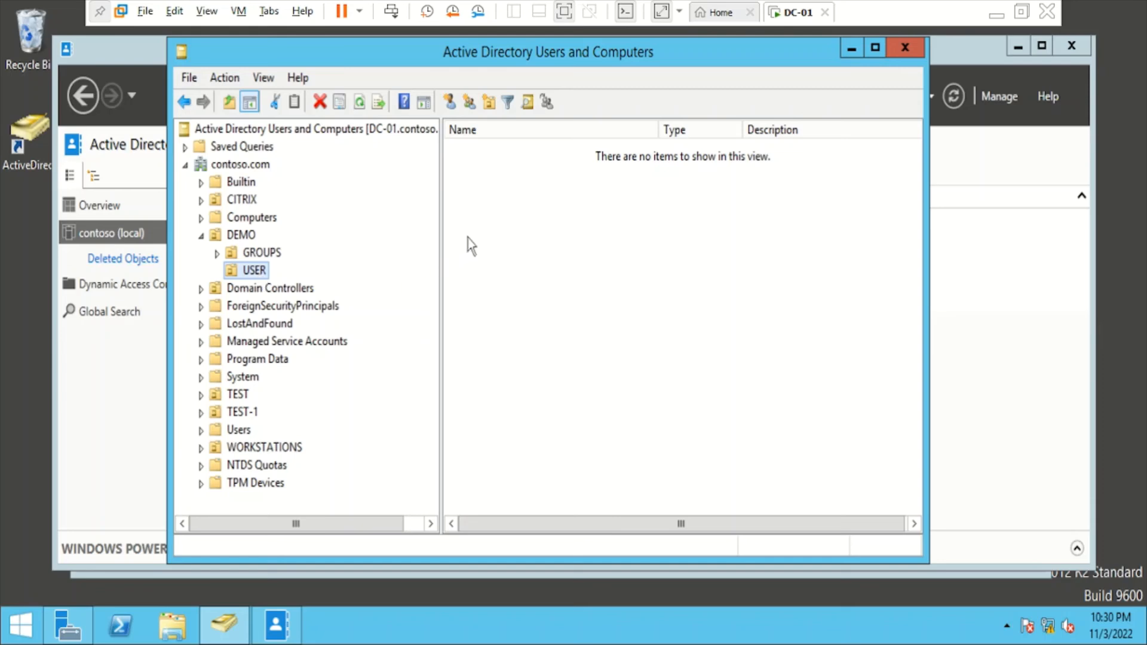
right_click(485, 236)
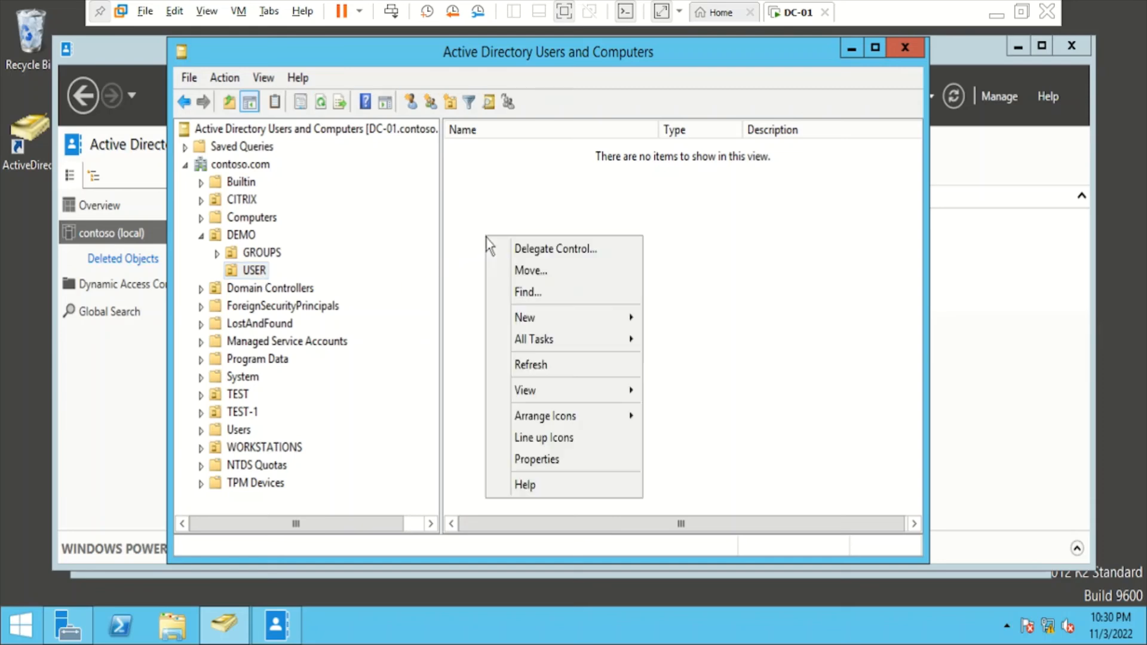
click(556, 365)
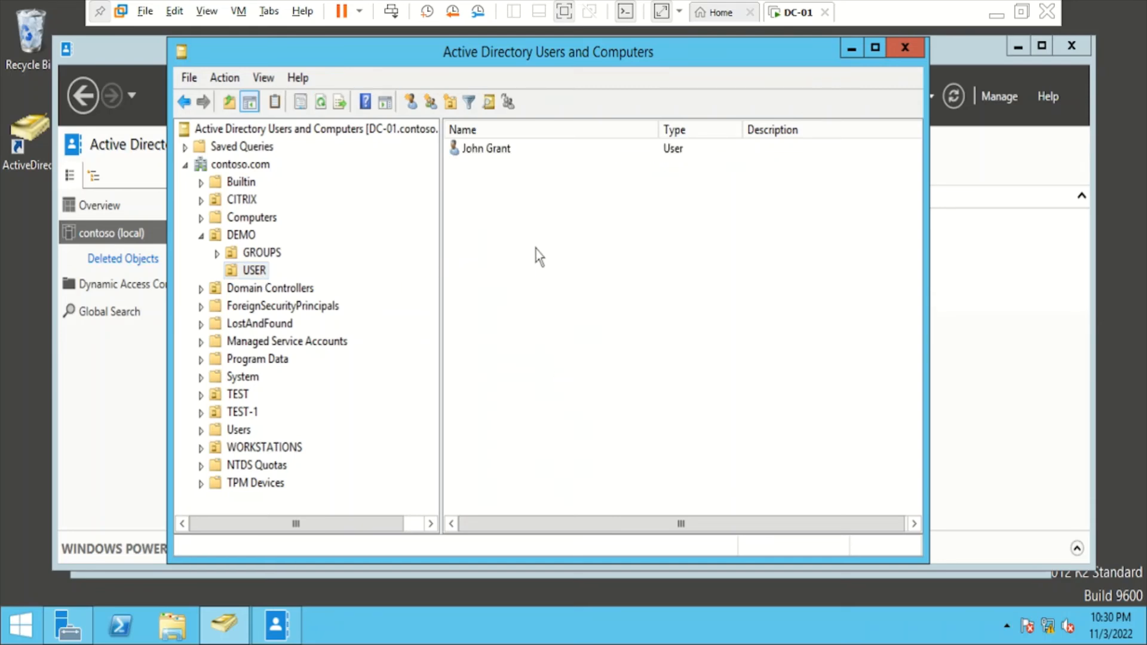
Open the restored user's properties and check the group memberships, widening the Name column to show the full group names.
click(496, 149)
click(544, 238)
click(498, 154)
click(515, 222)
double_click(496, 155)
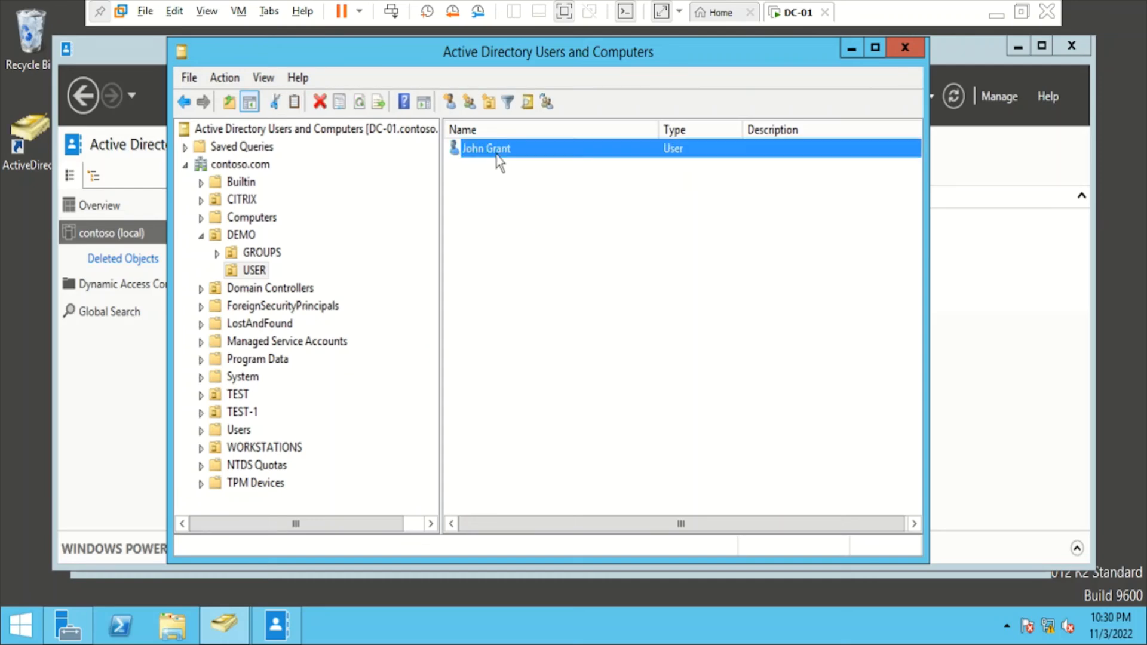
click(514, 119)
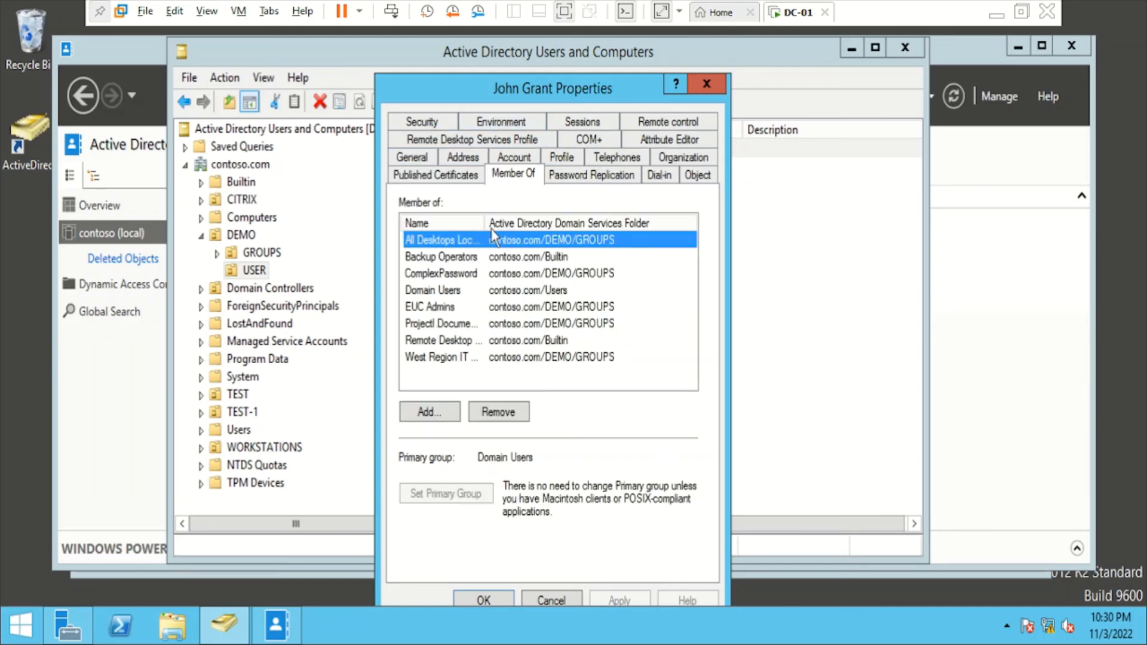
drag(487, 224, 578, 224)
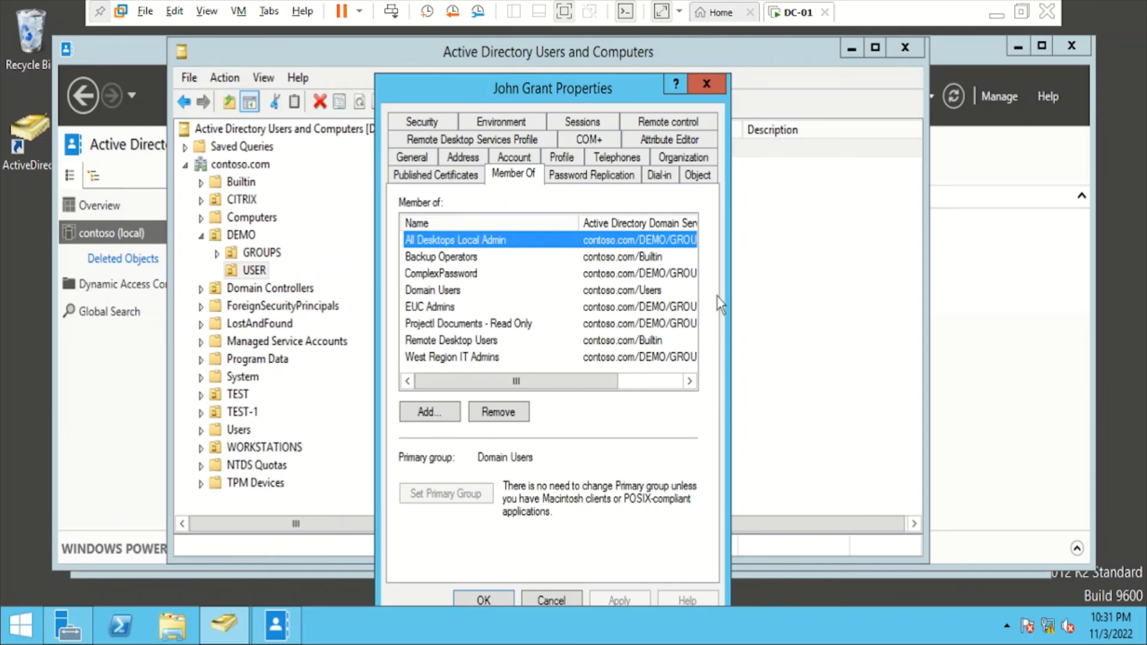
Cycle through the open server windows to Server Manager and switch to the PowerPoint slide show with the demo outline.
key(alt+Tab)
key(alt+Tab)
key(alt+Tab)
key(alt+Tab)
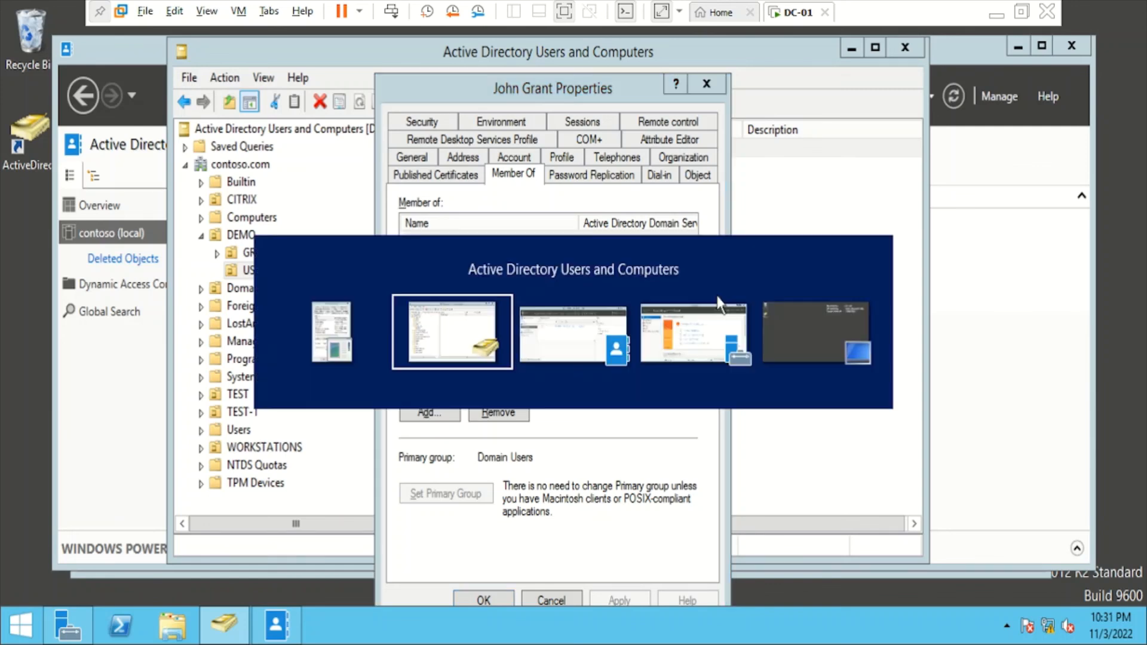
key(alt+Tab)
key(alt+Tab)
key(alt+Tab)
key(alt+Tab)
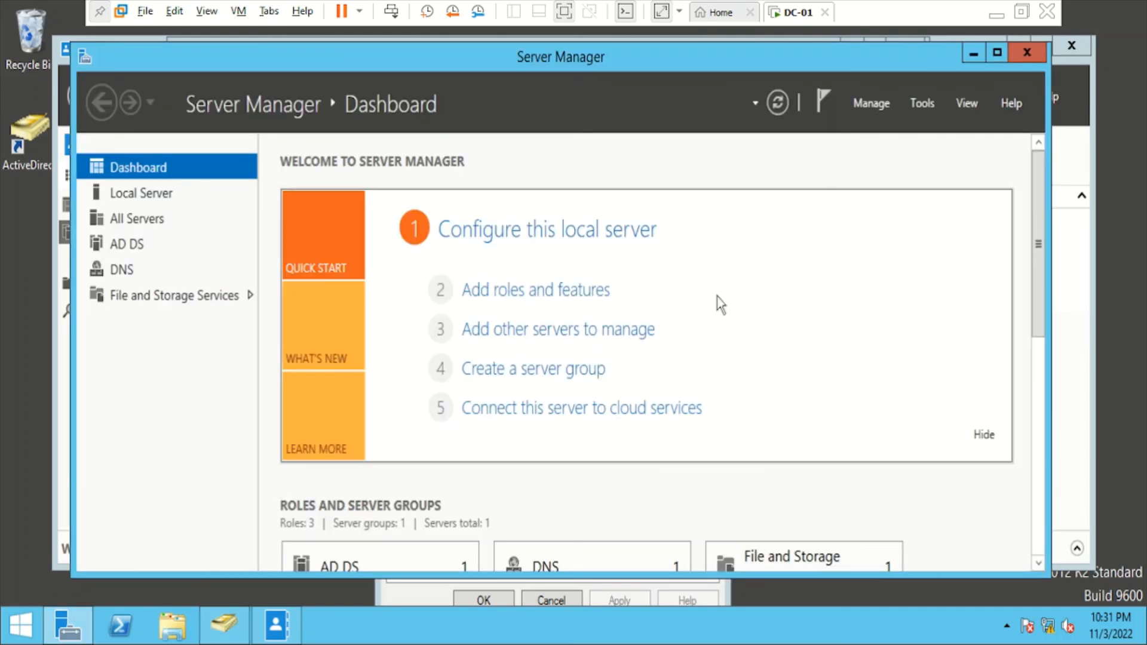
key(alt+Tab)
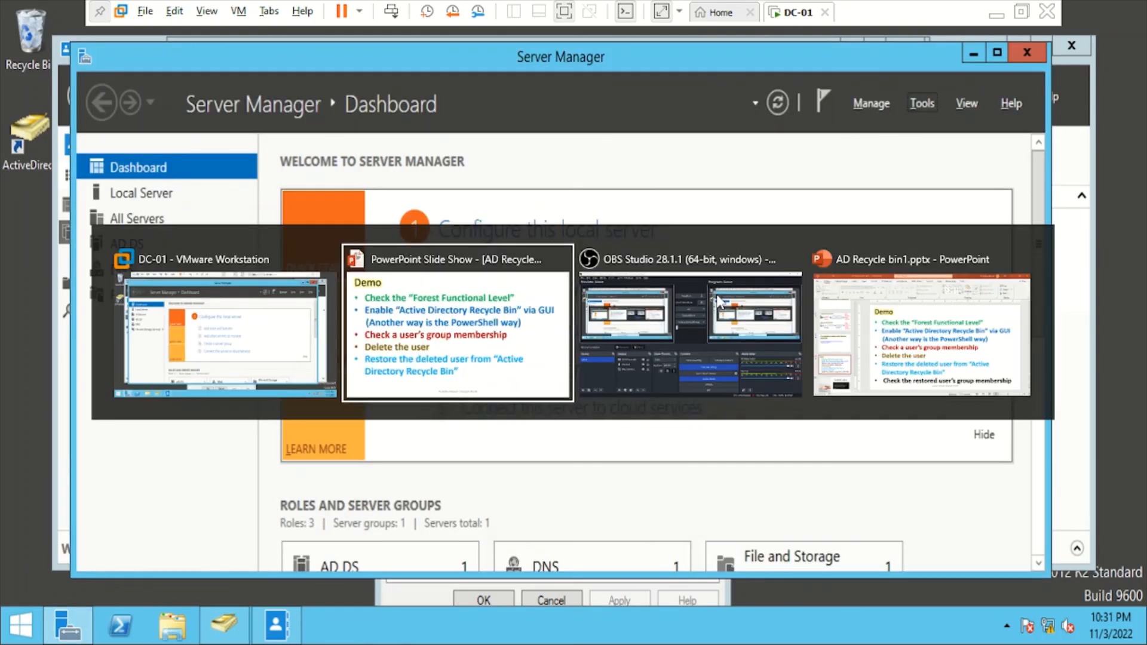